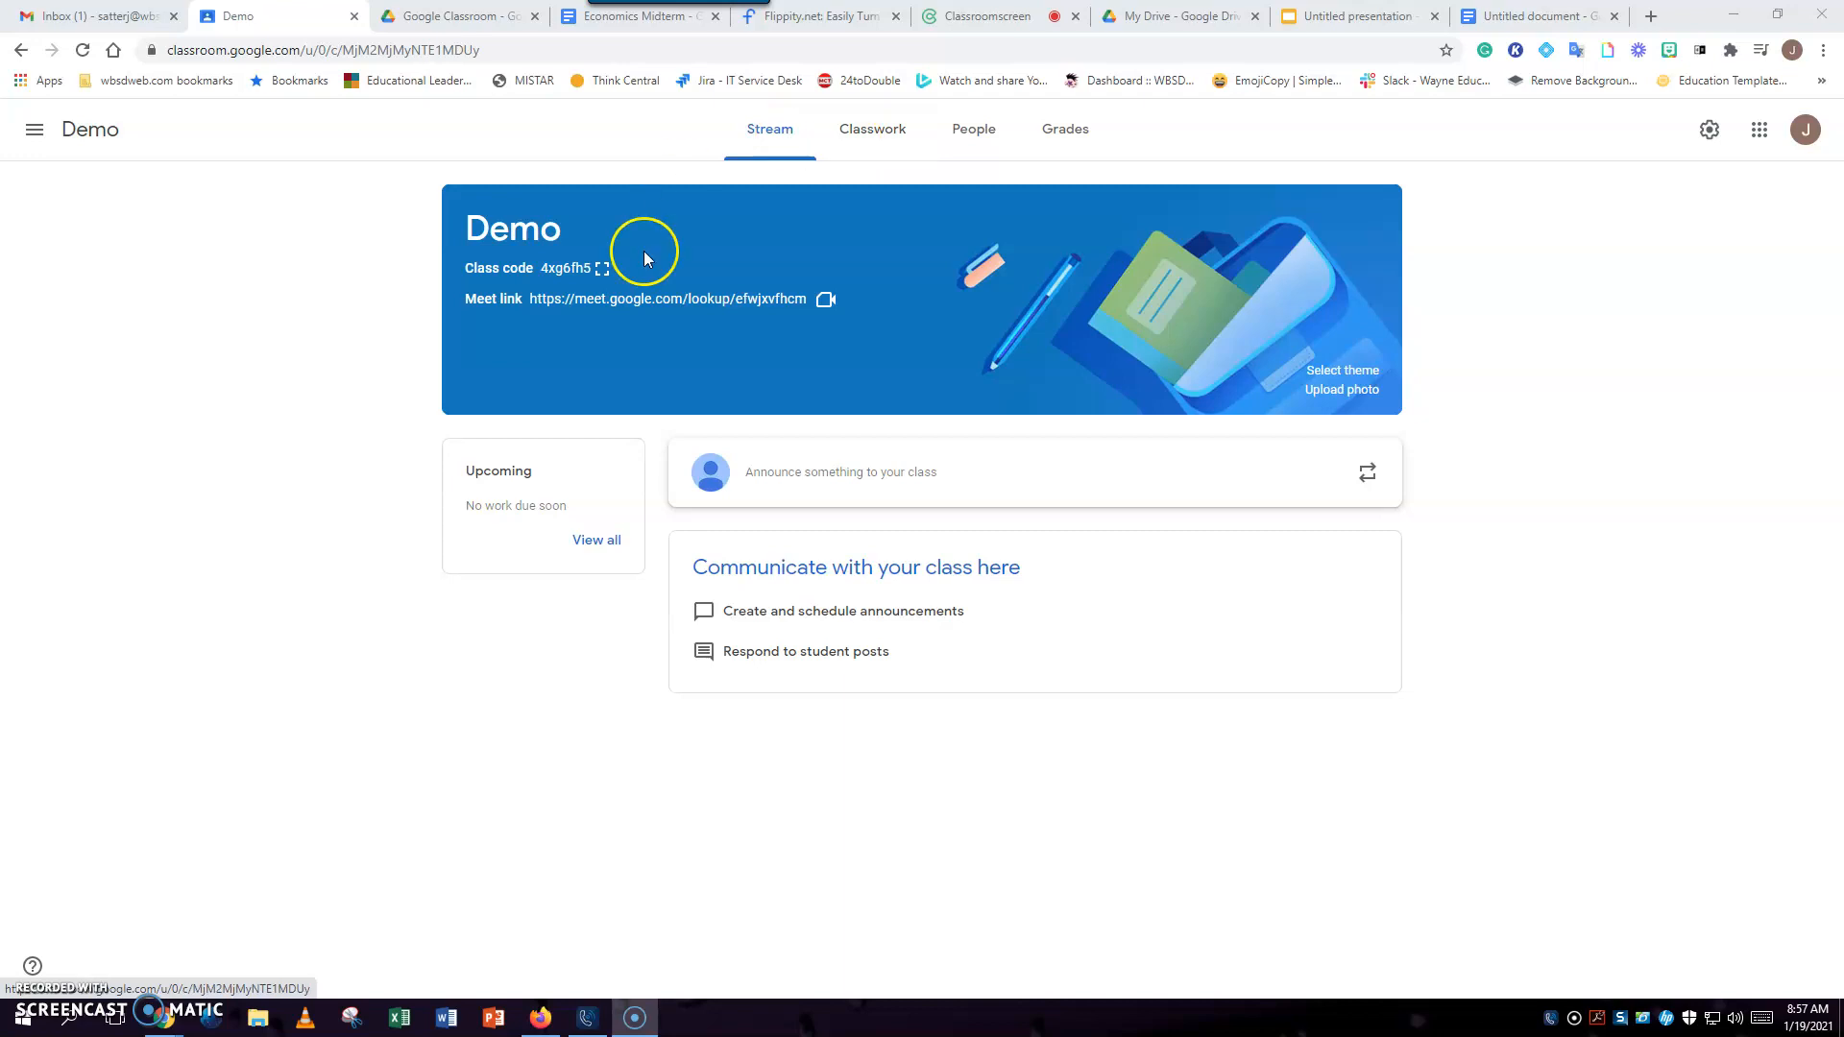
# - Create a new assignment in the Demo class's classwork titled "Tuesday | Economics Midterm Paper"
pyautogui.click(849, 152)
pyautogui.click(619, 206)
pyautogui.click(679, 260)
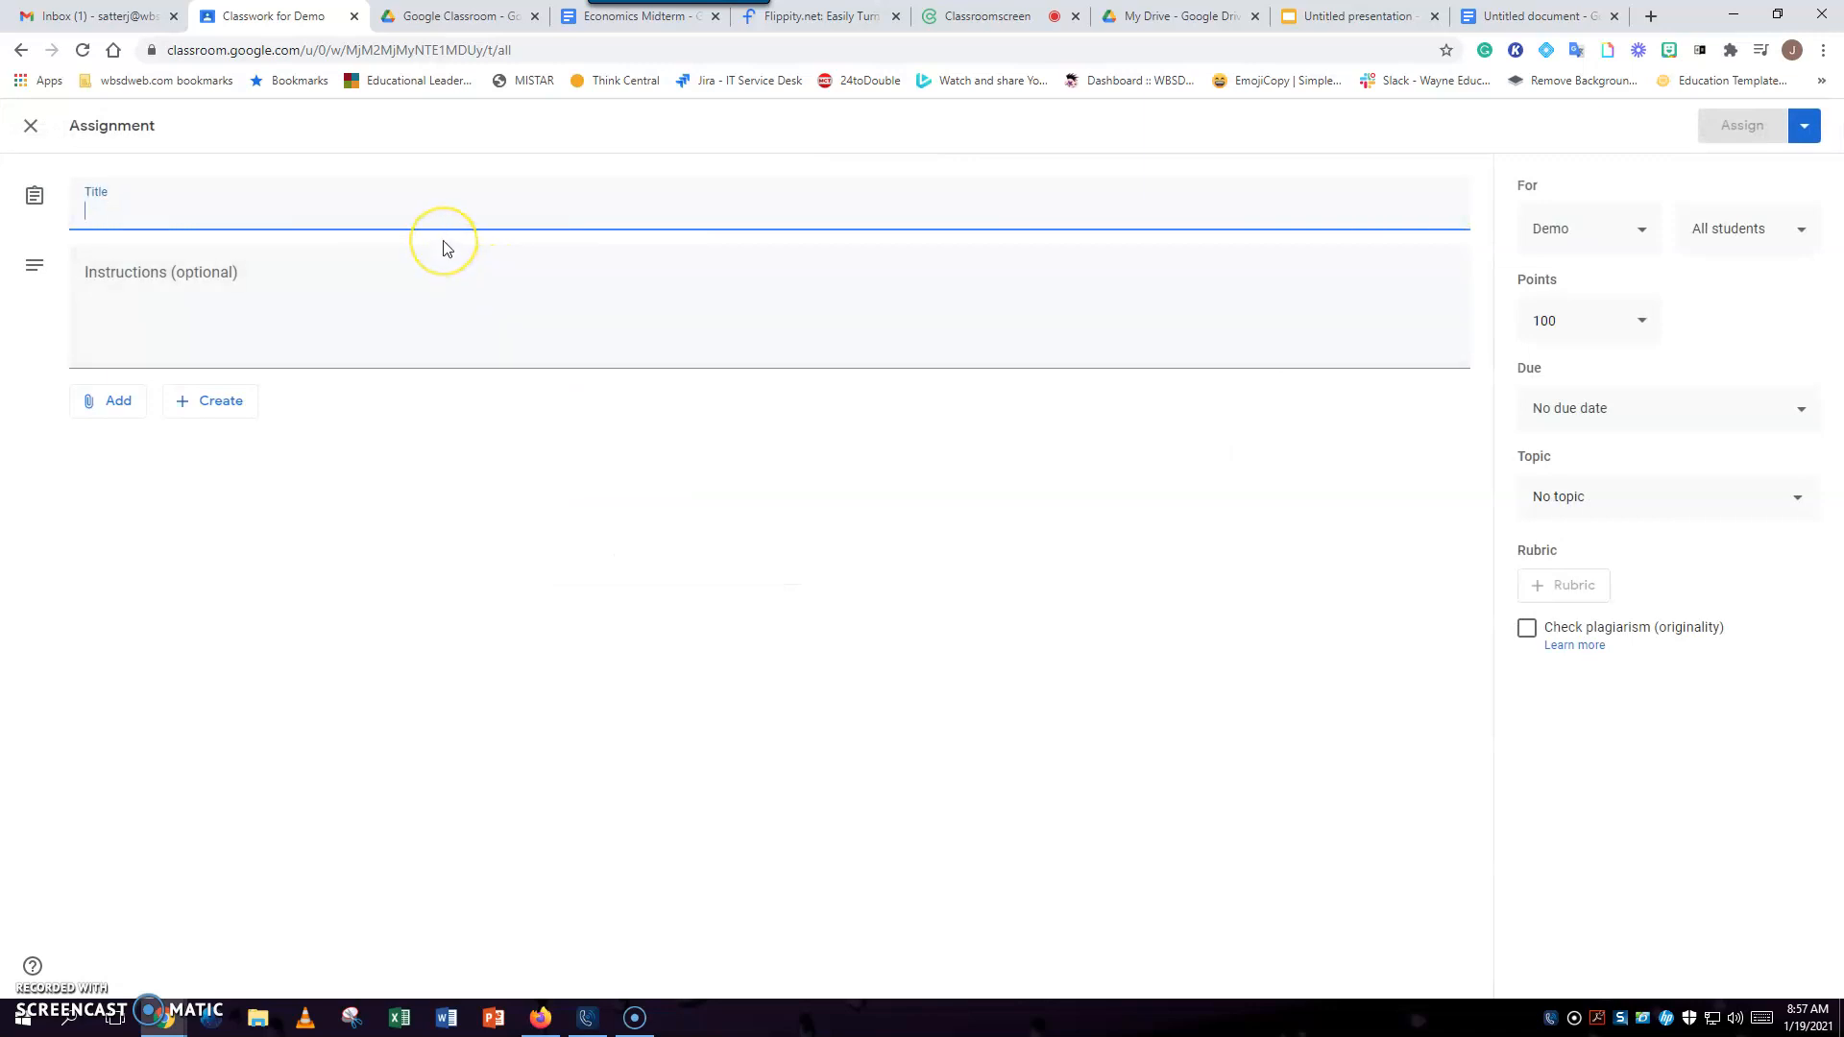
pyautogui.write('Tuesday | Economics Midterm Paper')
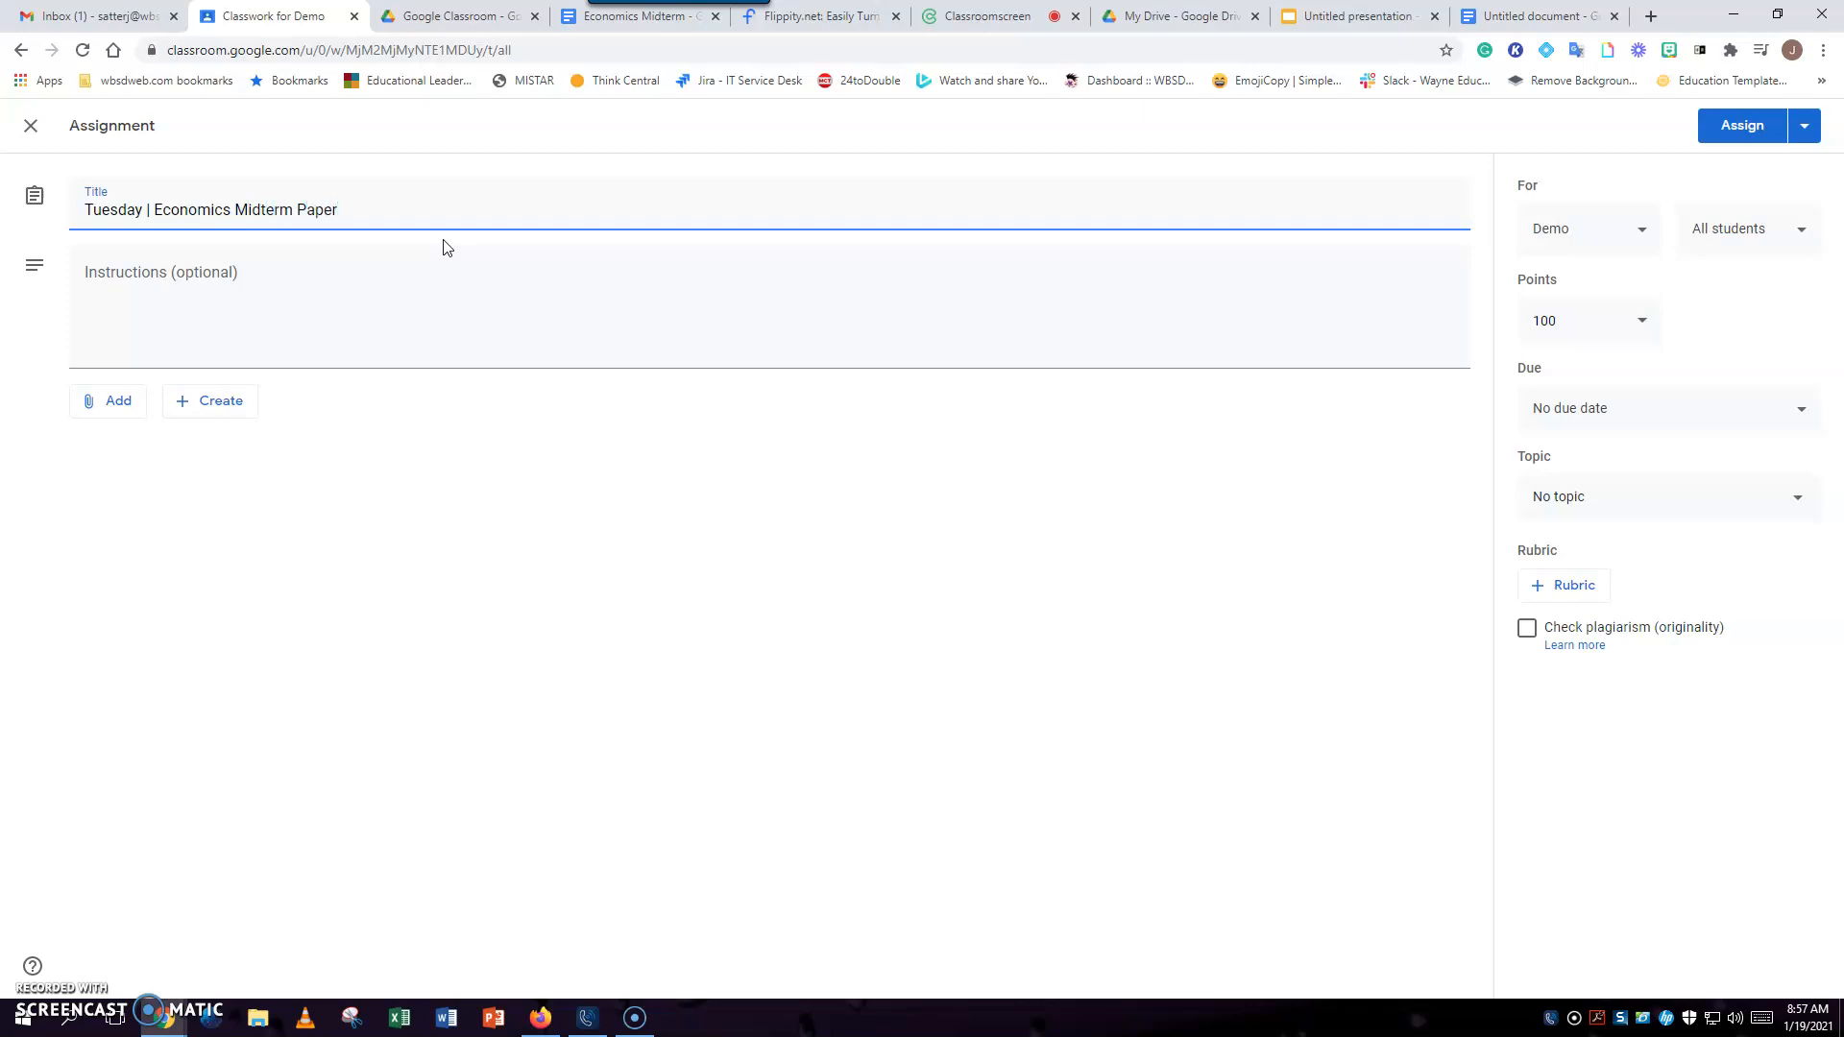
pyautogui.click(351, 299)
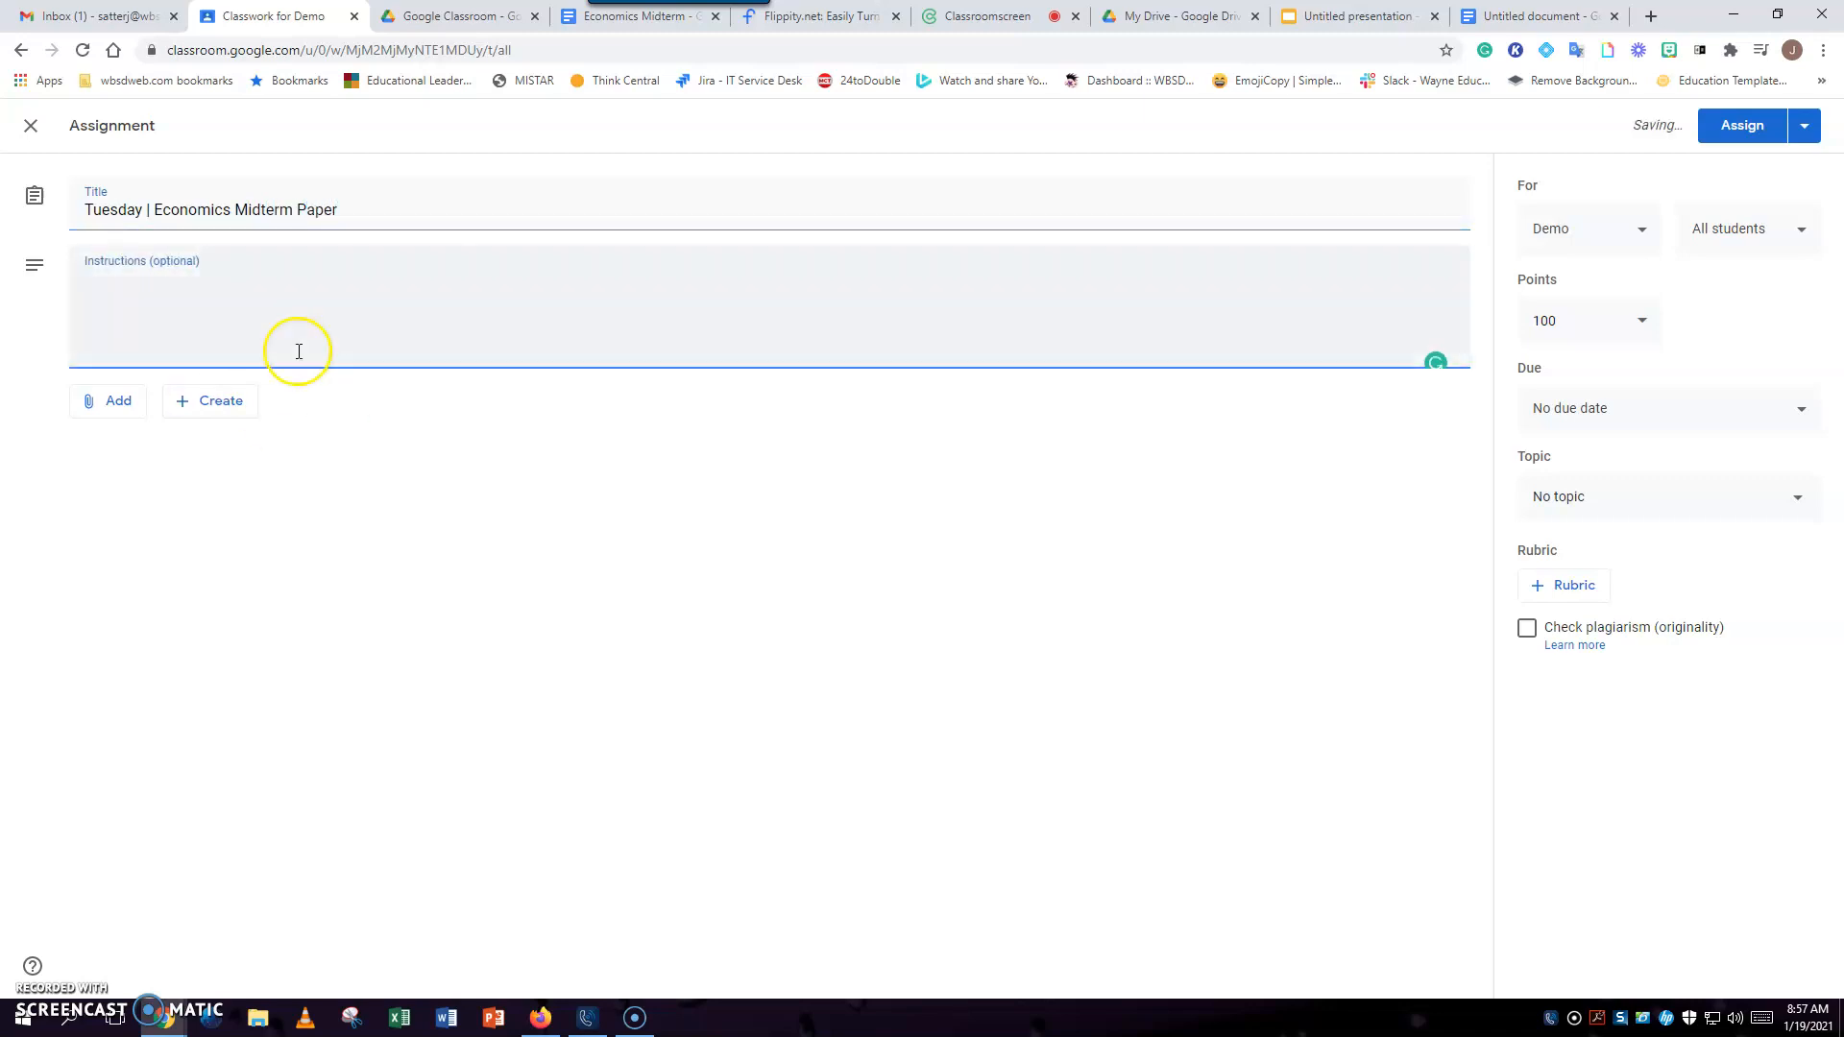
# - Attach "Untitled document" from Google Drive to the assignment and have a copy made for each student
pyautogui.click(139, 408)
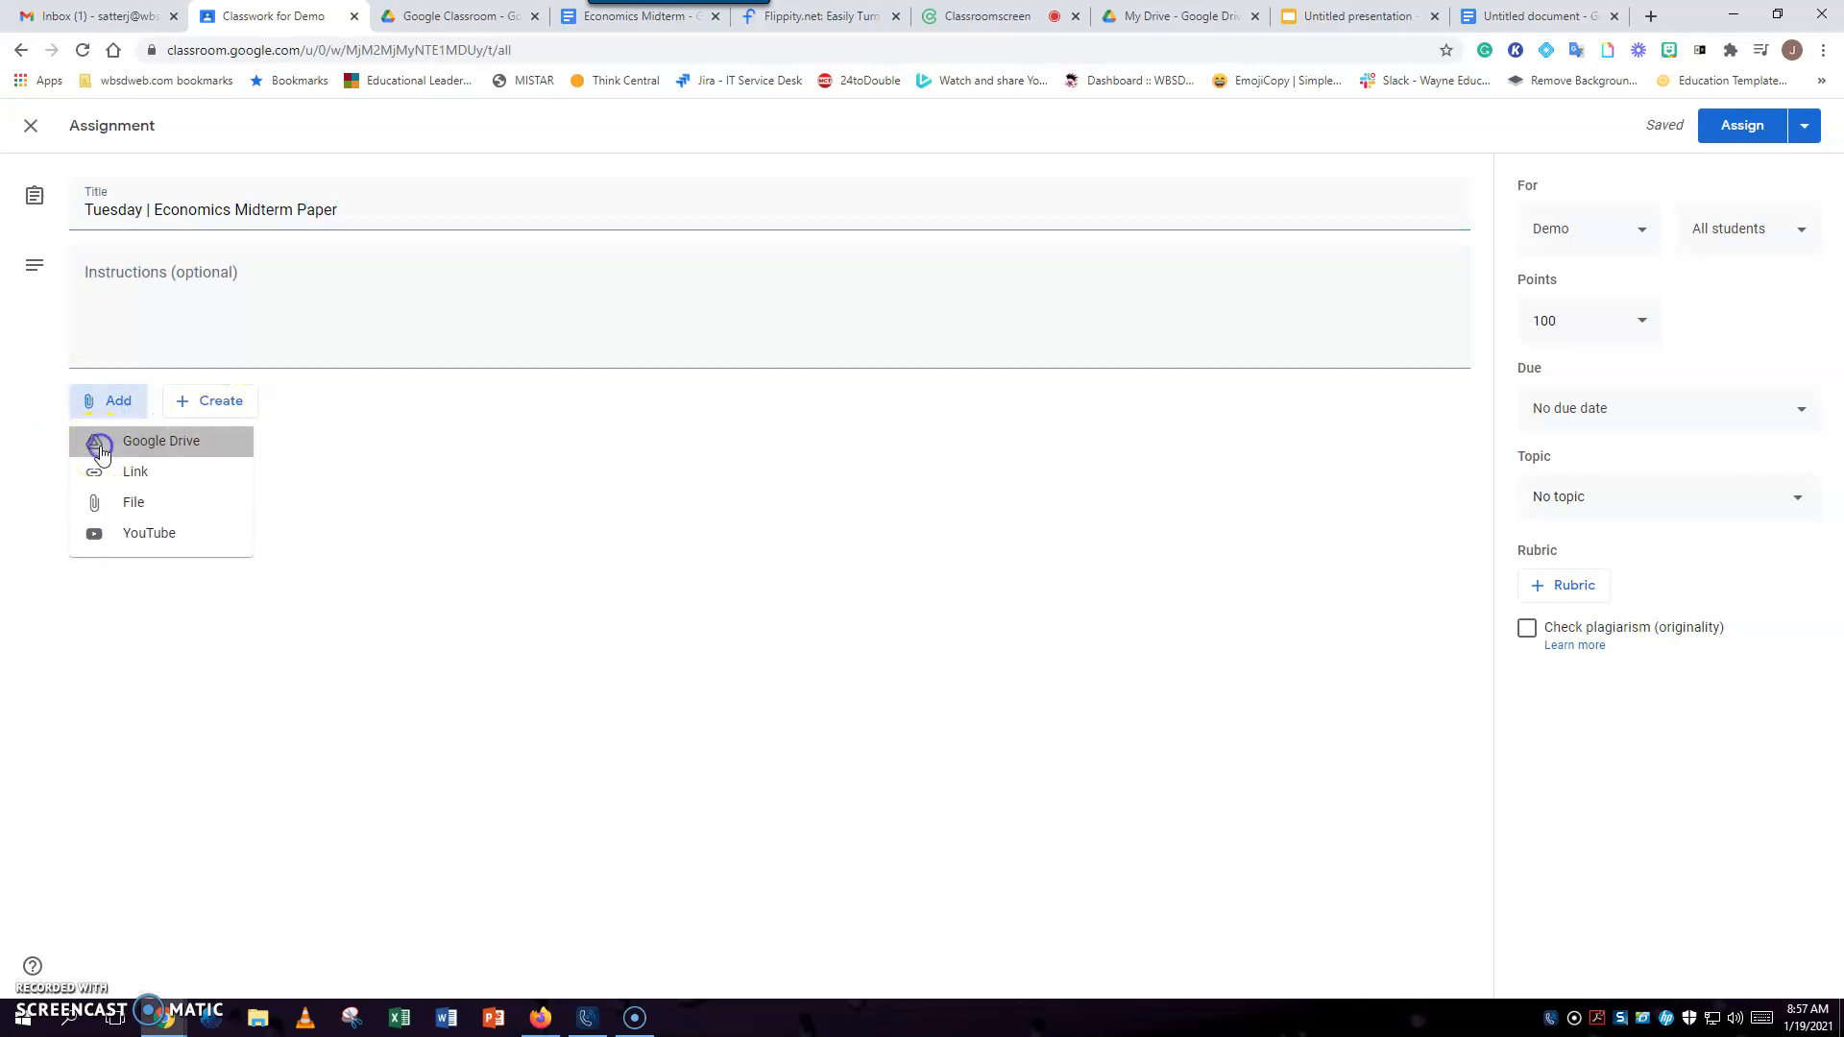
pyautogui.click(98, 443)
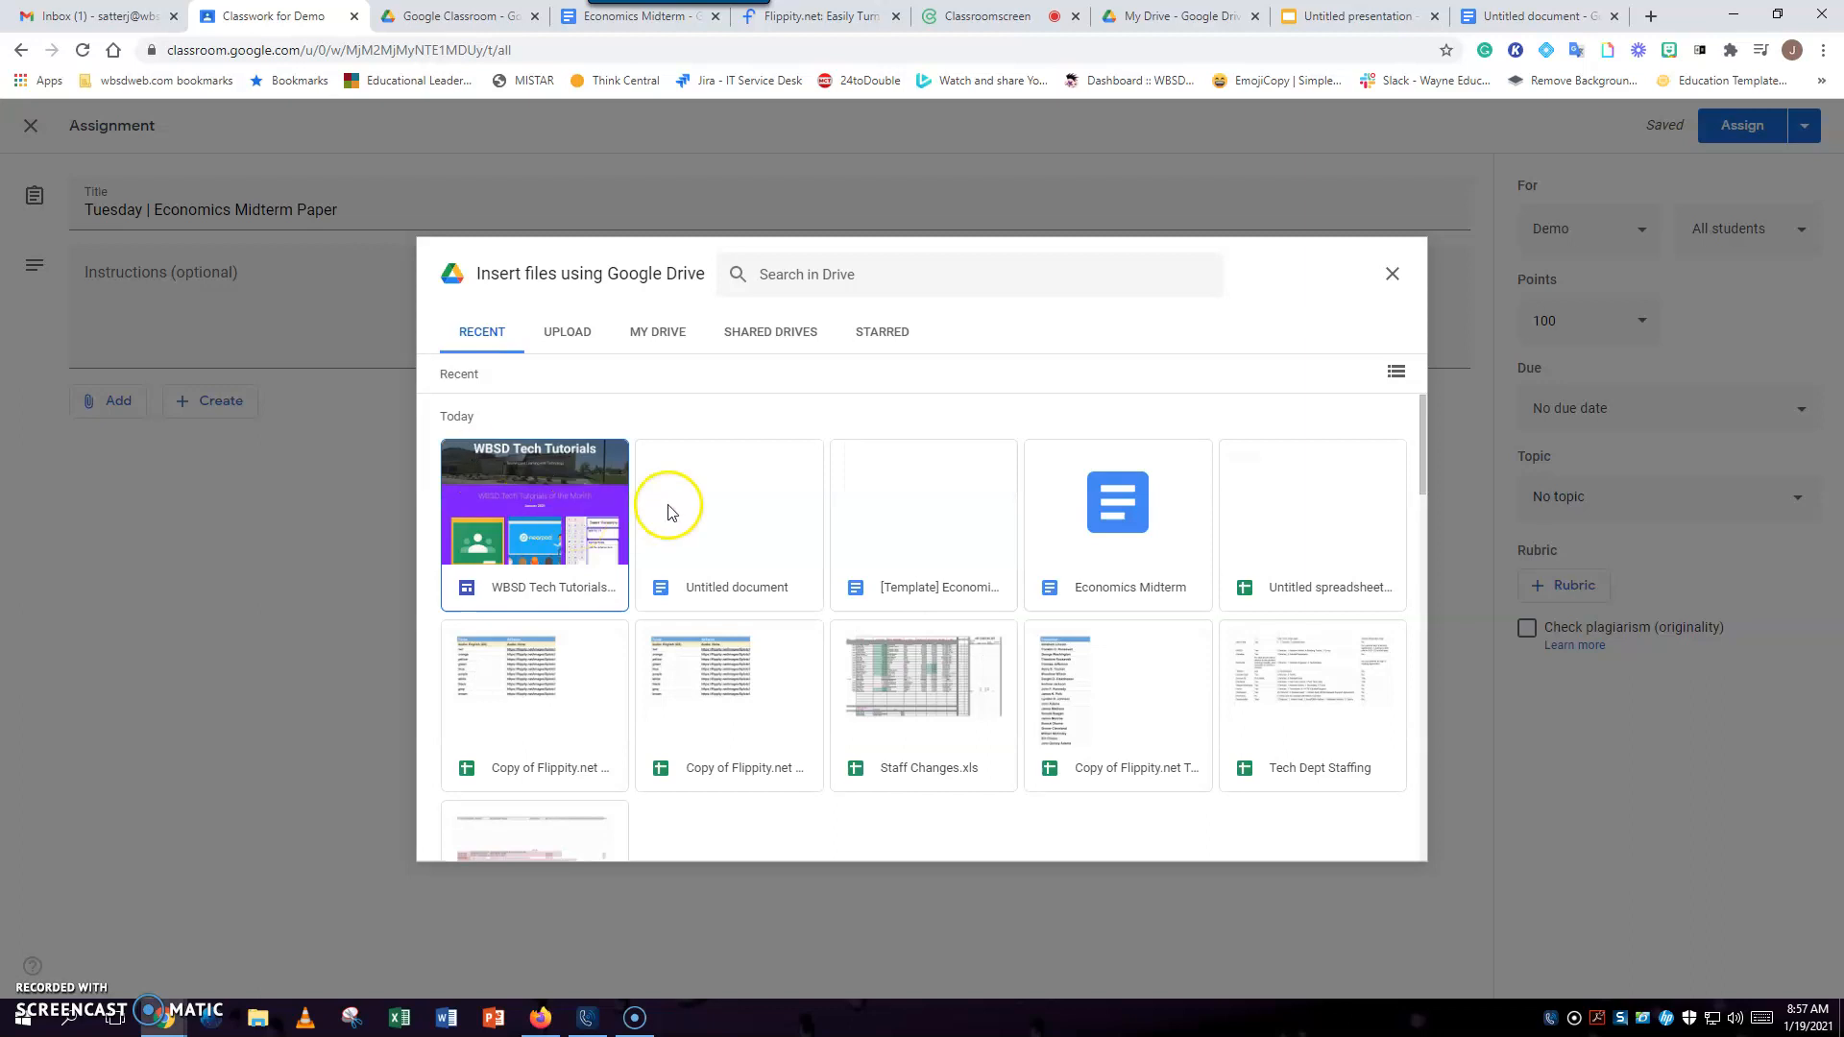
pyautogui.click(668, 506)
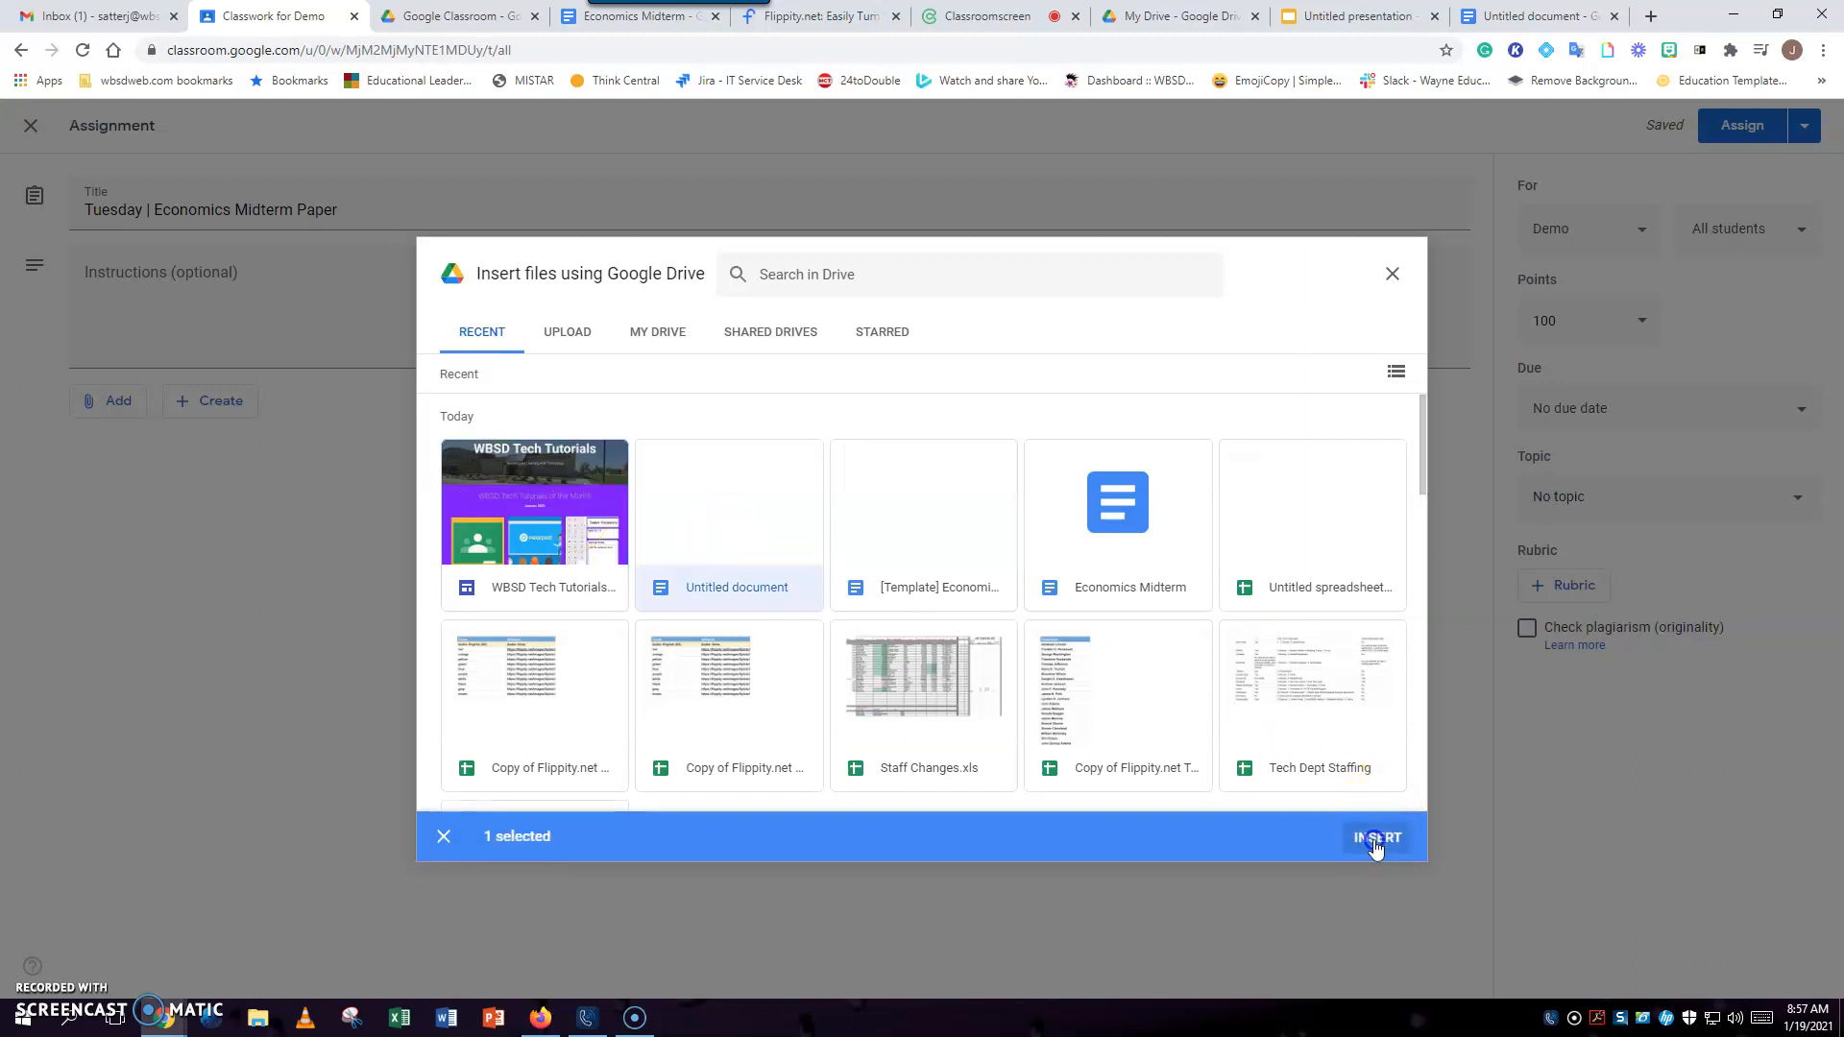
pyautogui.click(1373, 841)
pyautogui.click(1373, 468)
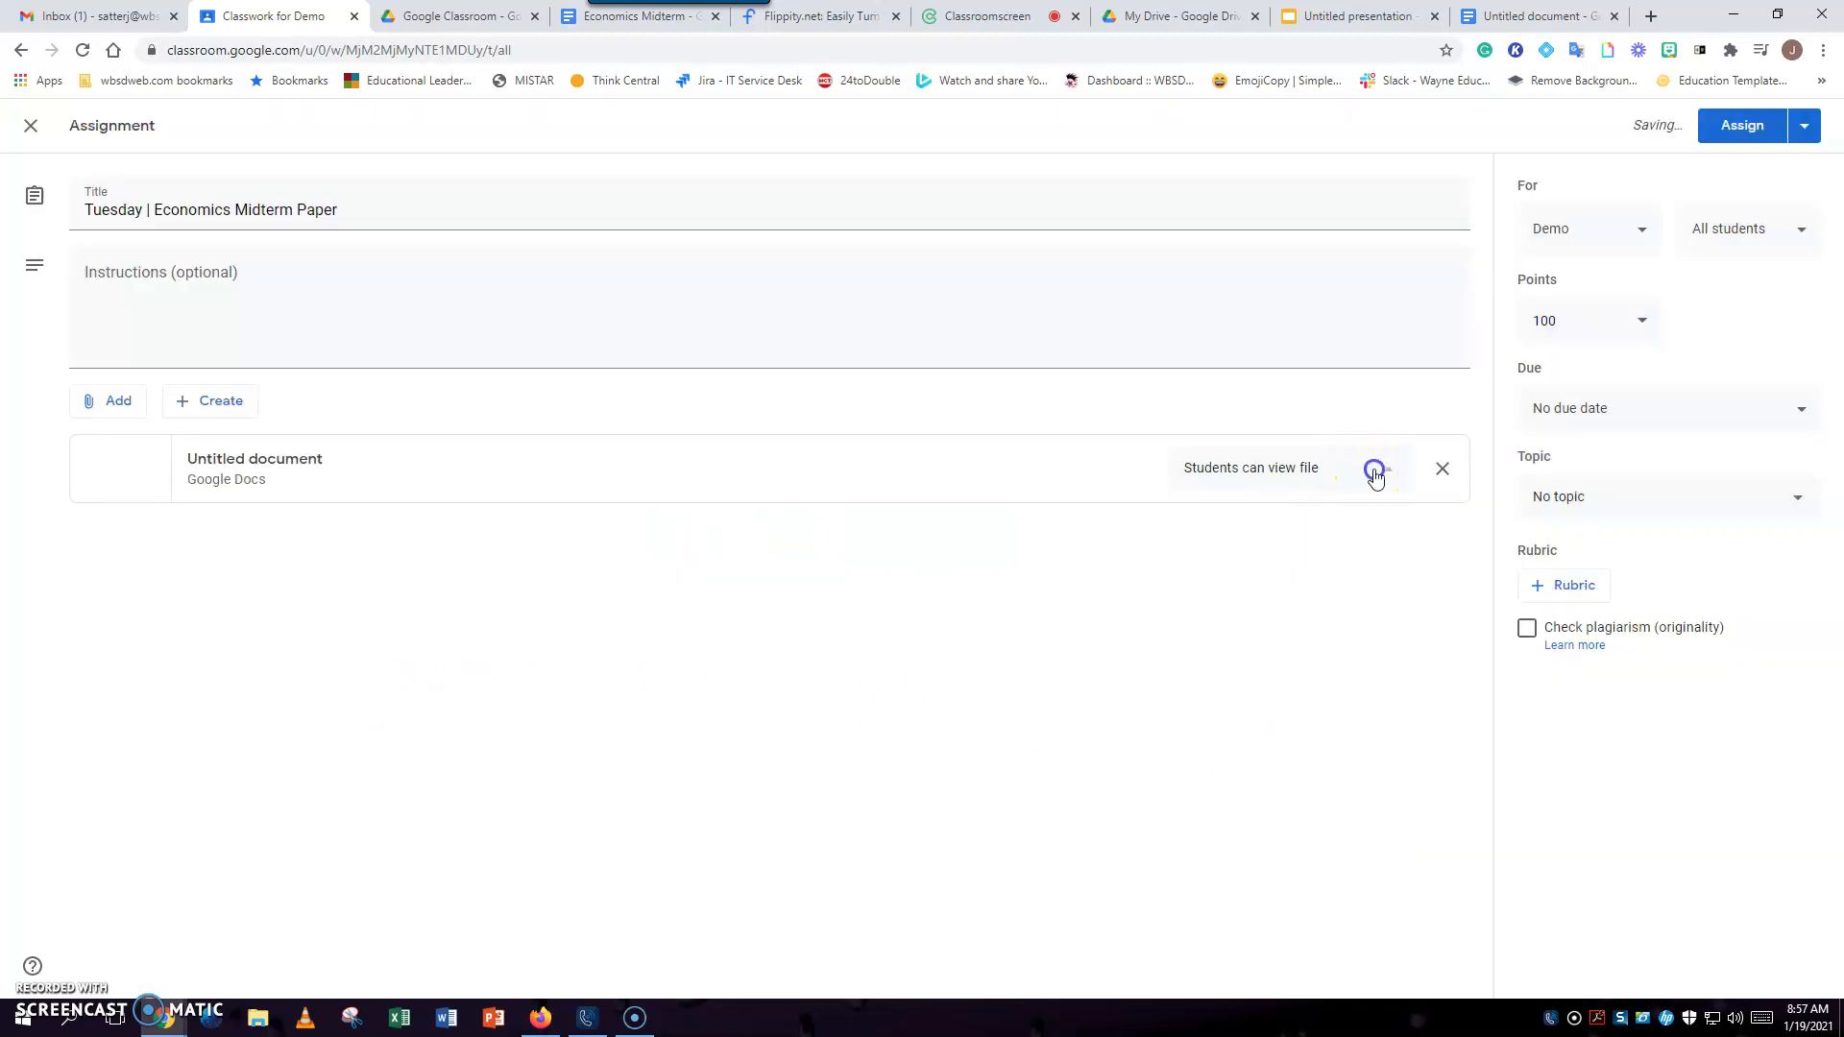
pyautogui.click(1225, 564)
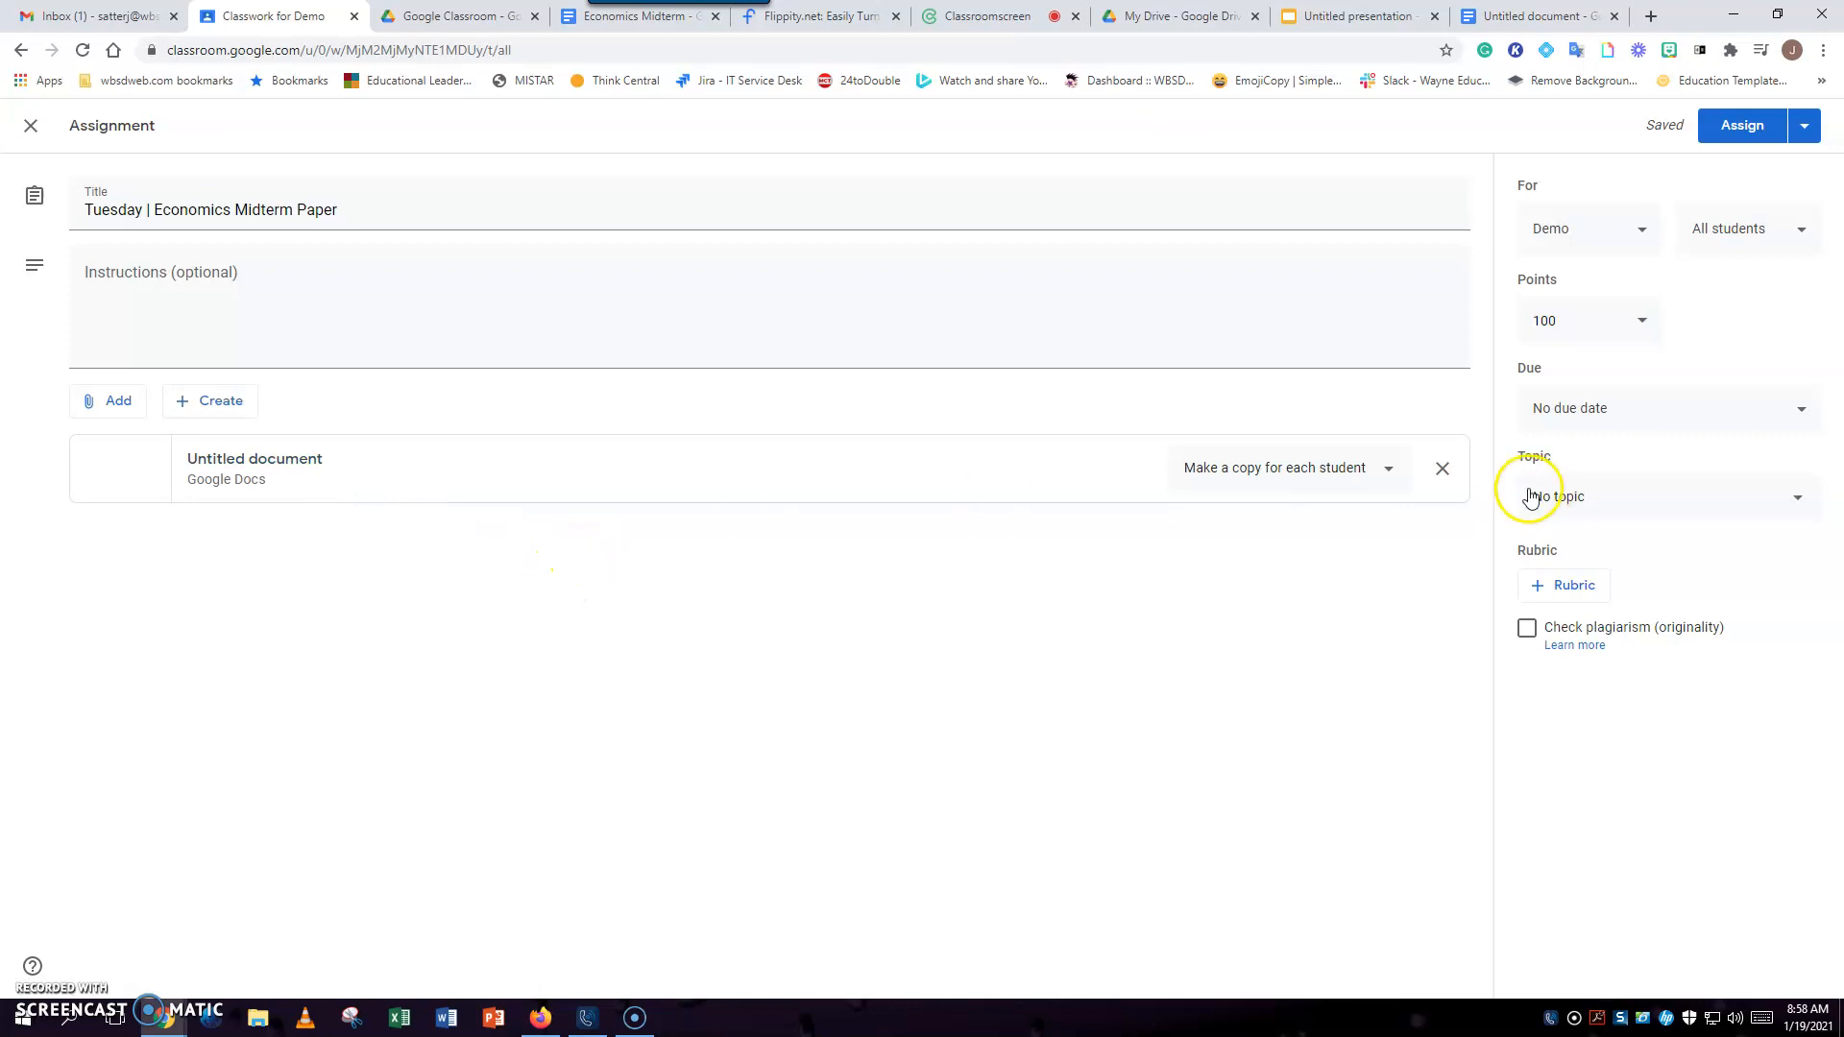
# - File the assignment under the topic "Week of 01/18 - 01/22"
pyautogui.click(1582, 413)
pyautogui.click(1251, 621)
pyautogui.click(1646, 496)
pyautogui.click(1584, 606)
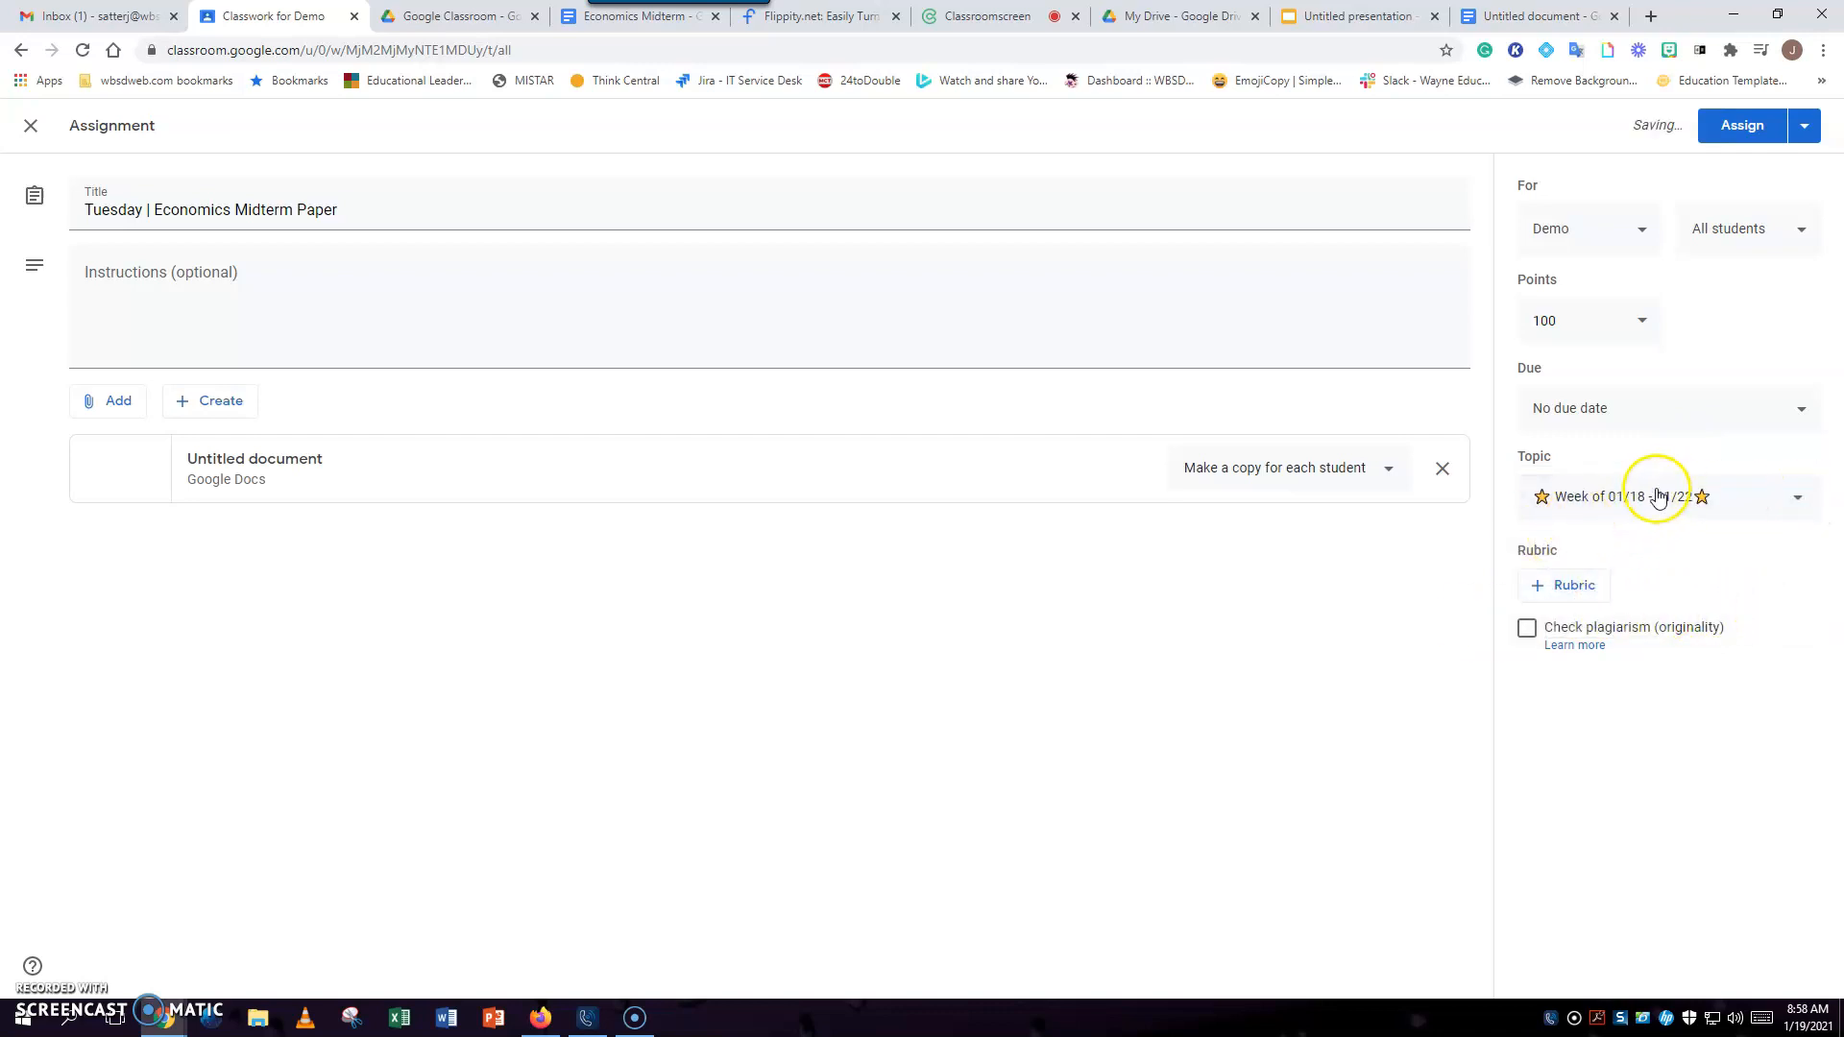
pyautogui.tripleClick(91, 210)
pyautogui.click(697, 548)
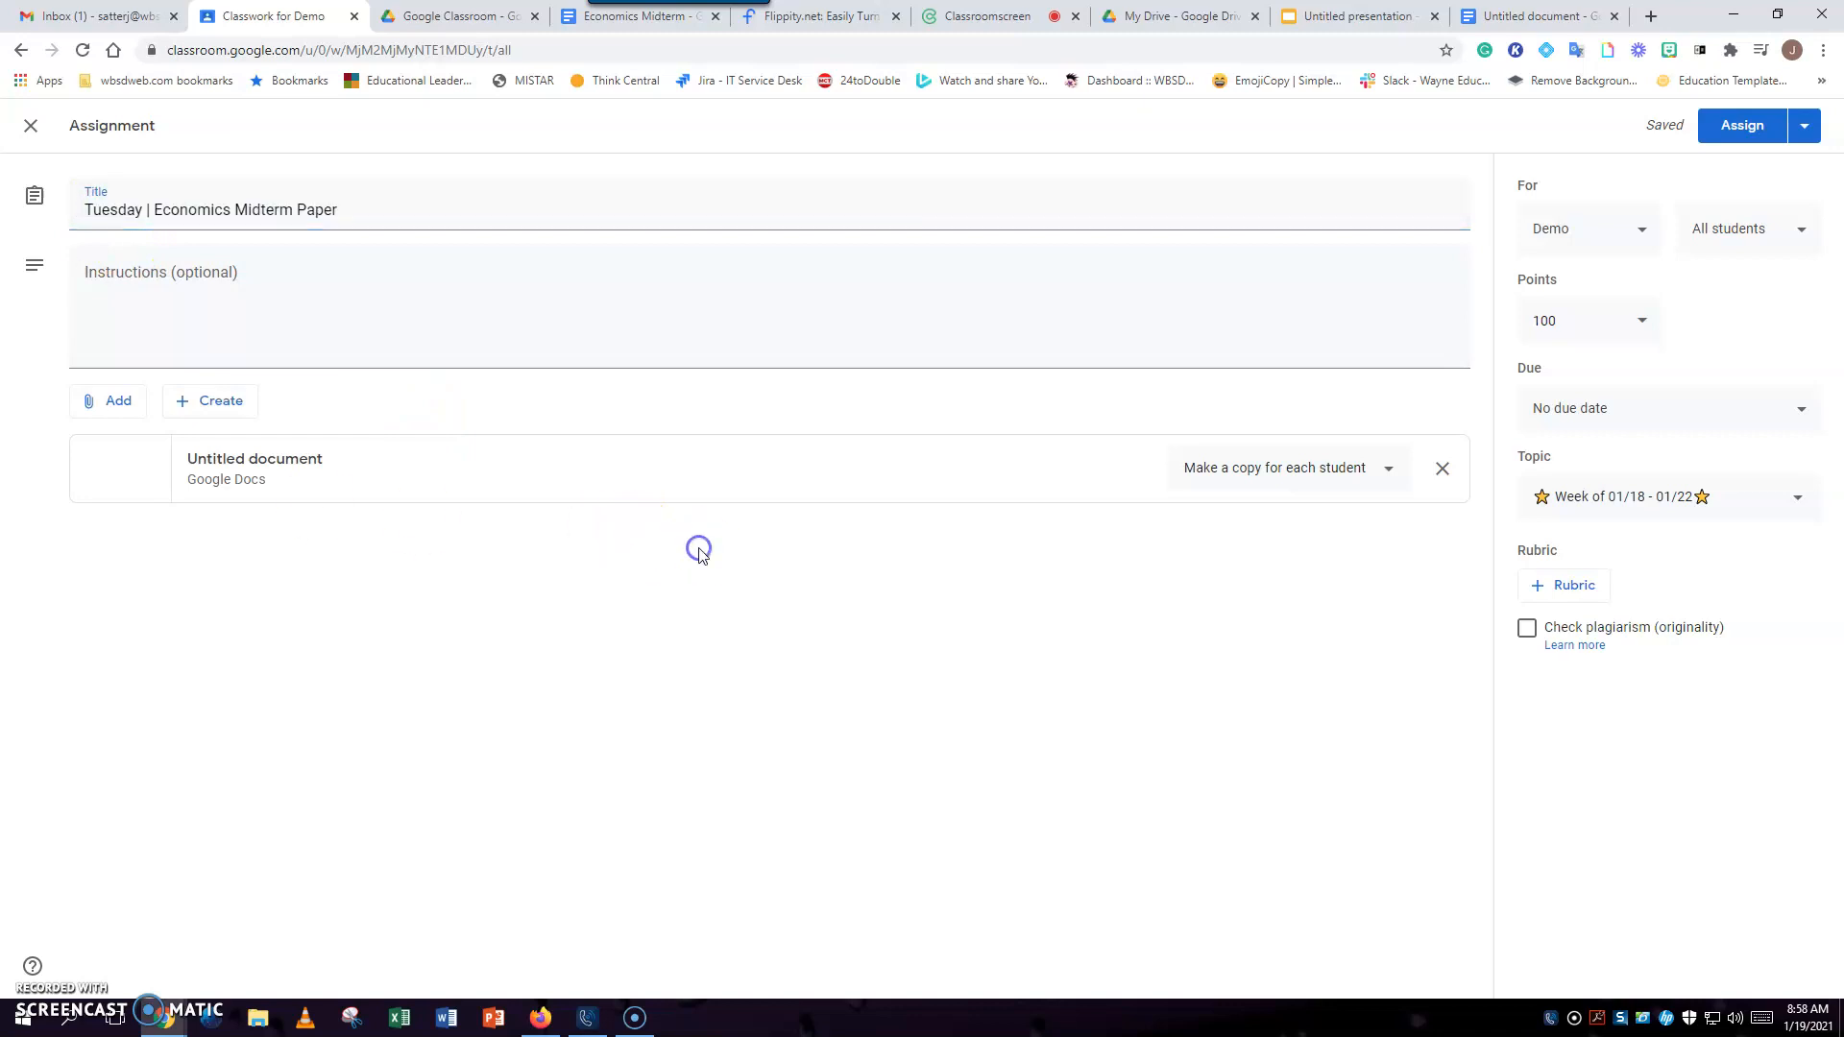
# - Set the assignment's due date to Jan 26, 2021
pyautogui.click(1638, 409)
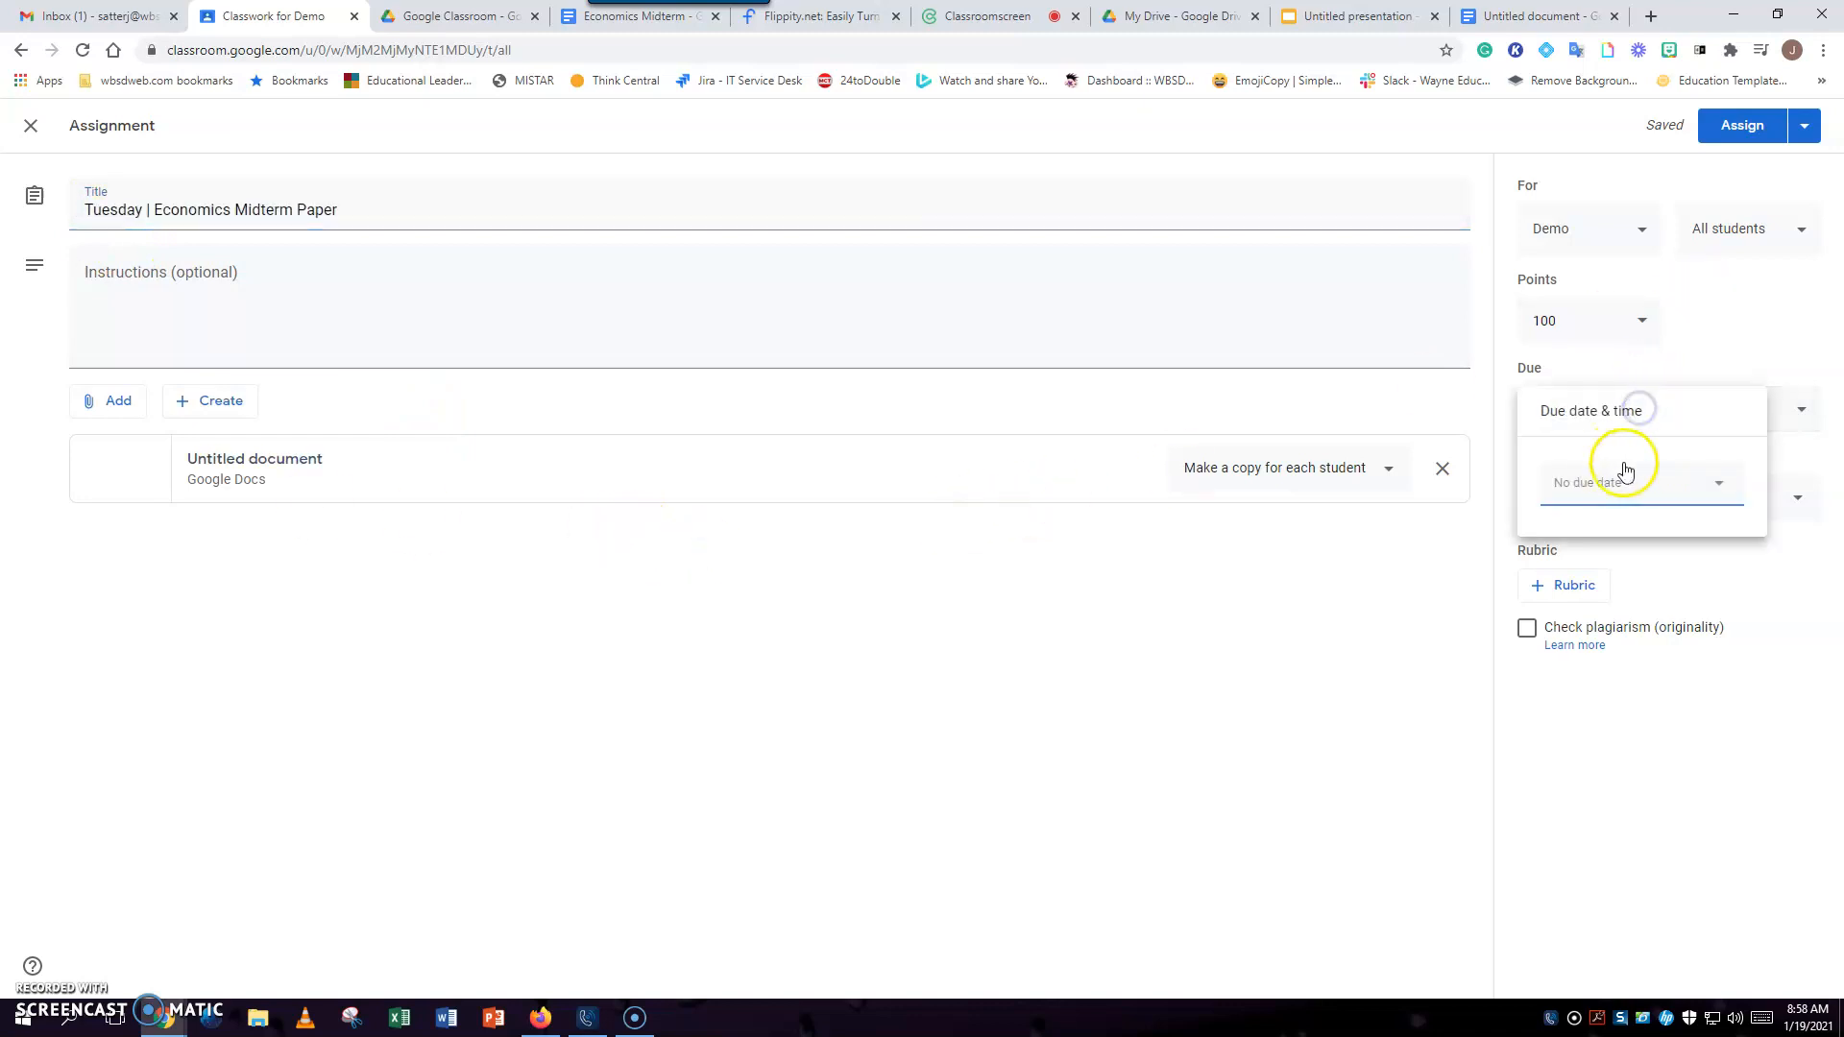
pyautogui.click(1644, 472)
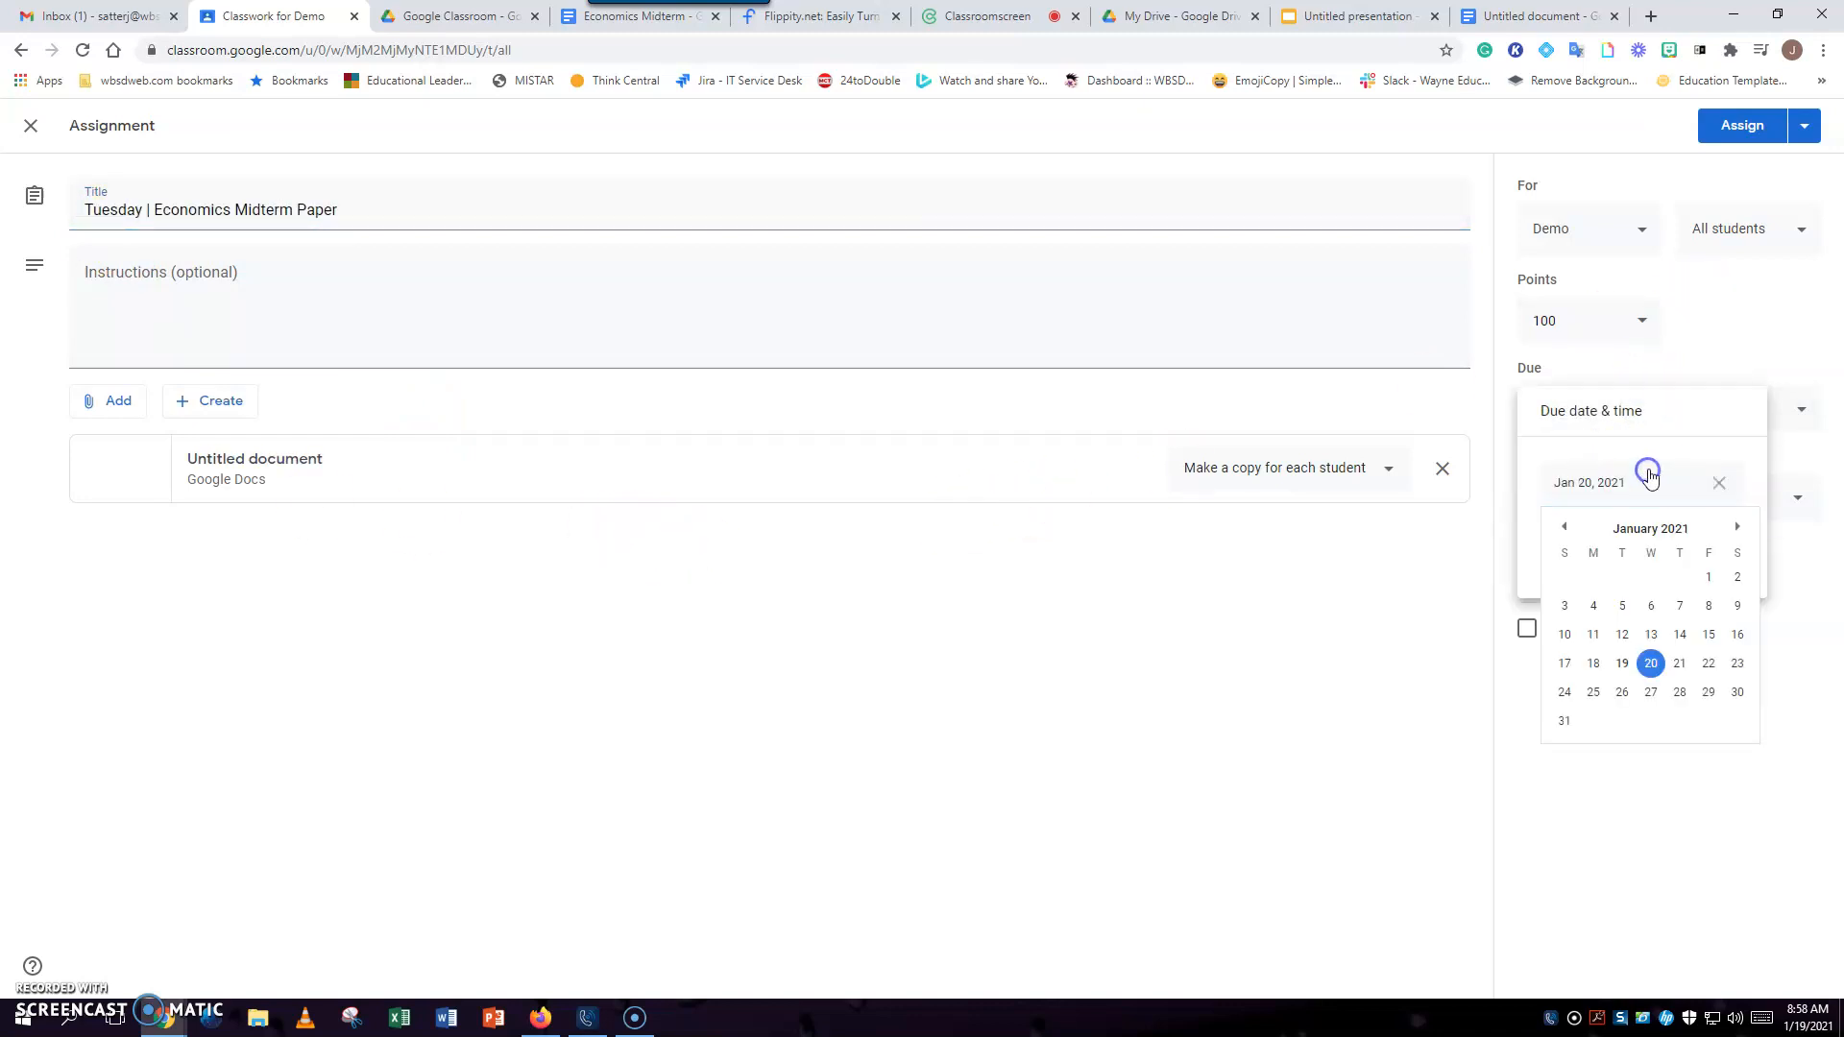
pyautogui.click(1614, 691)
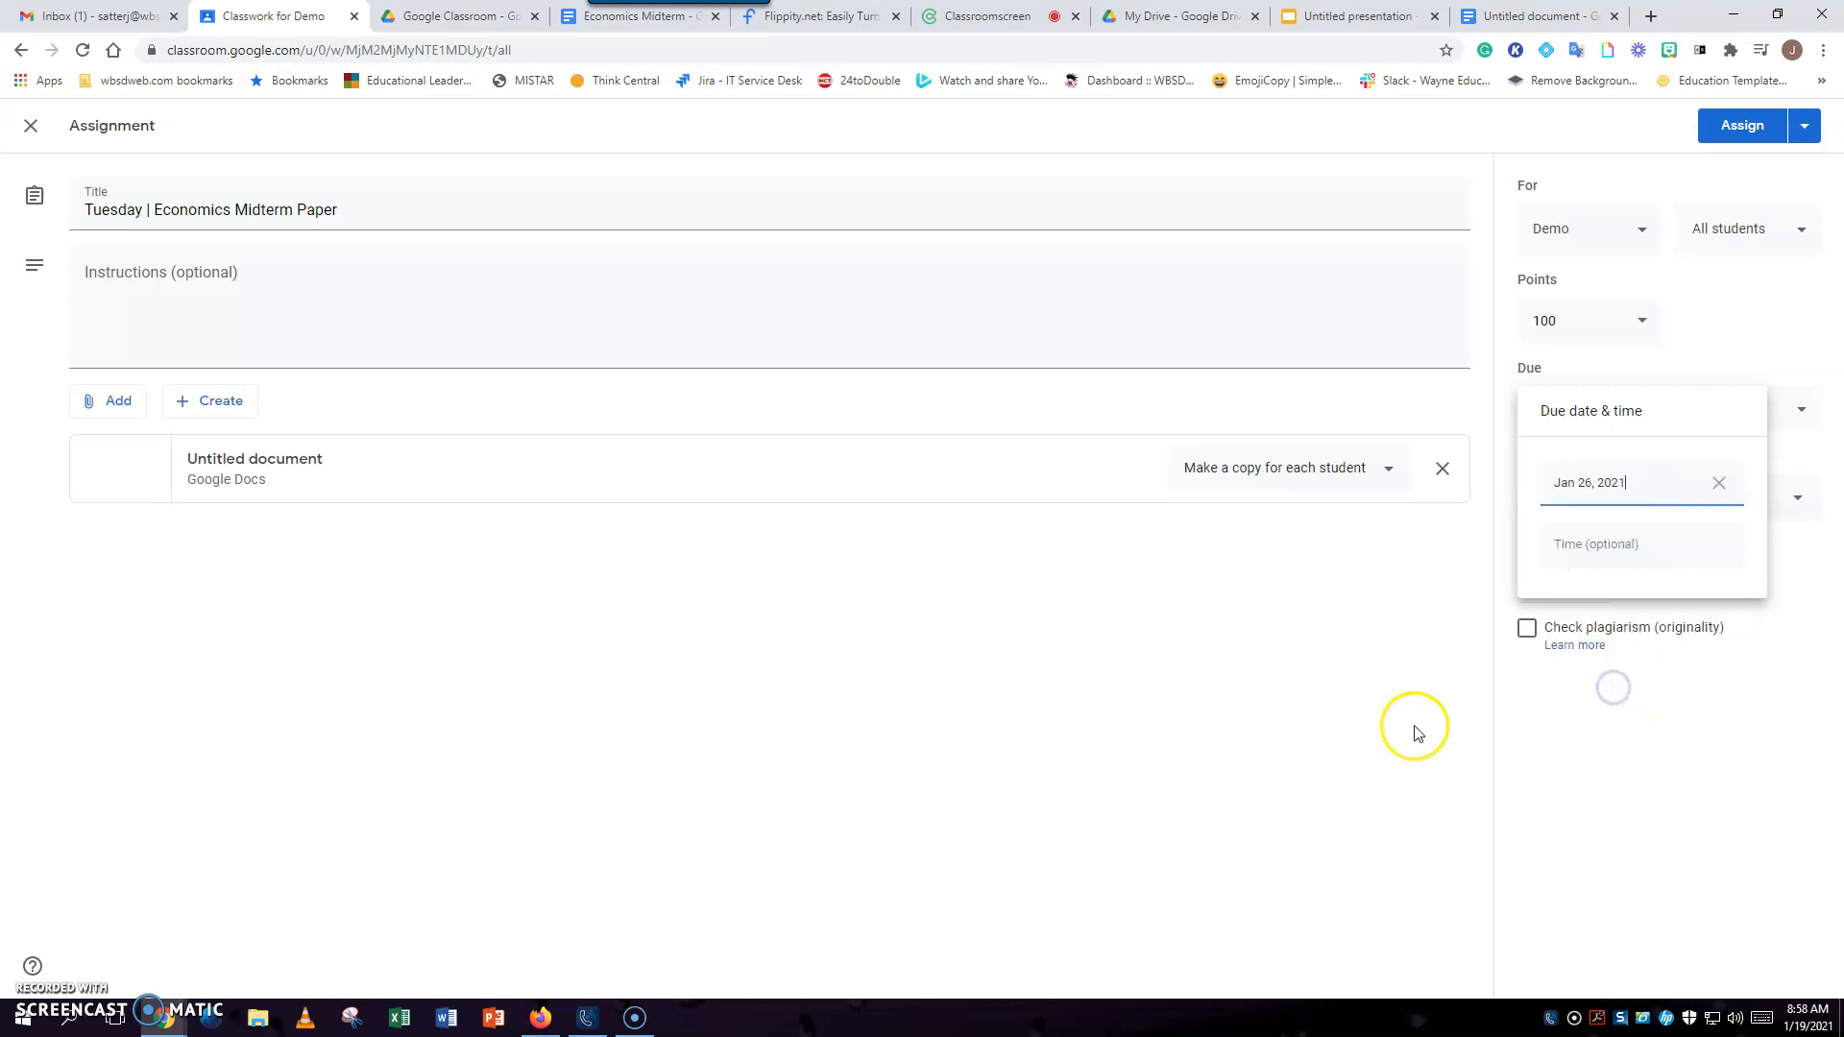
pyautogui.click(1340, 740)
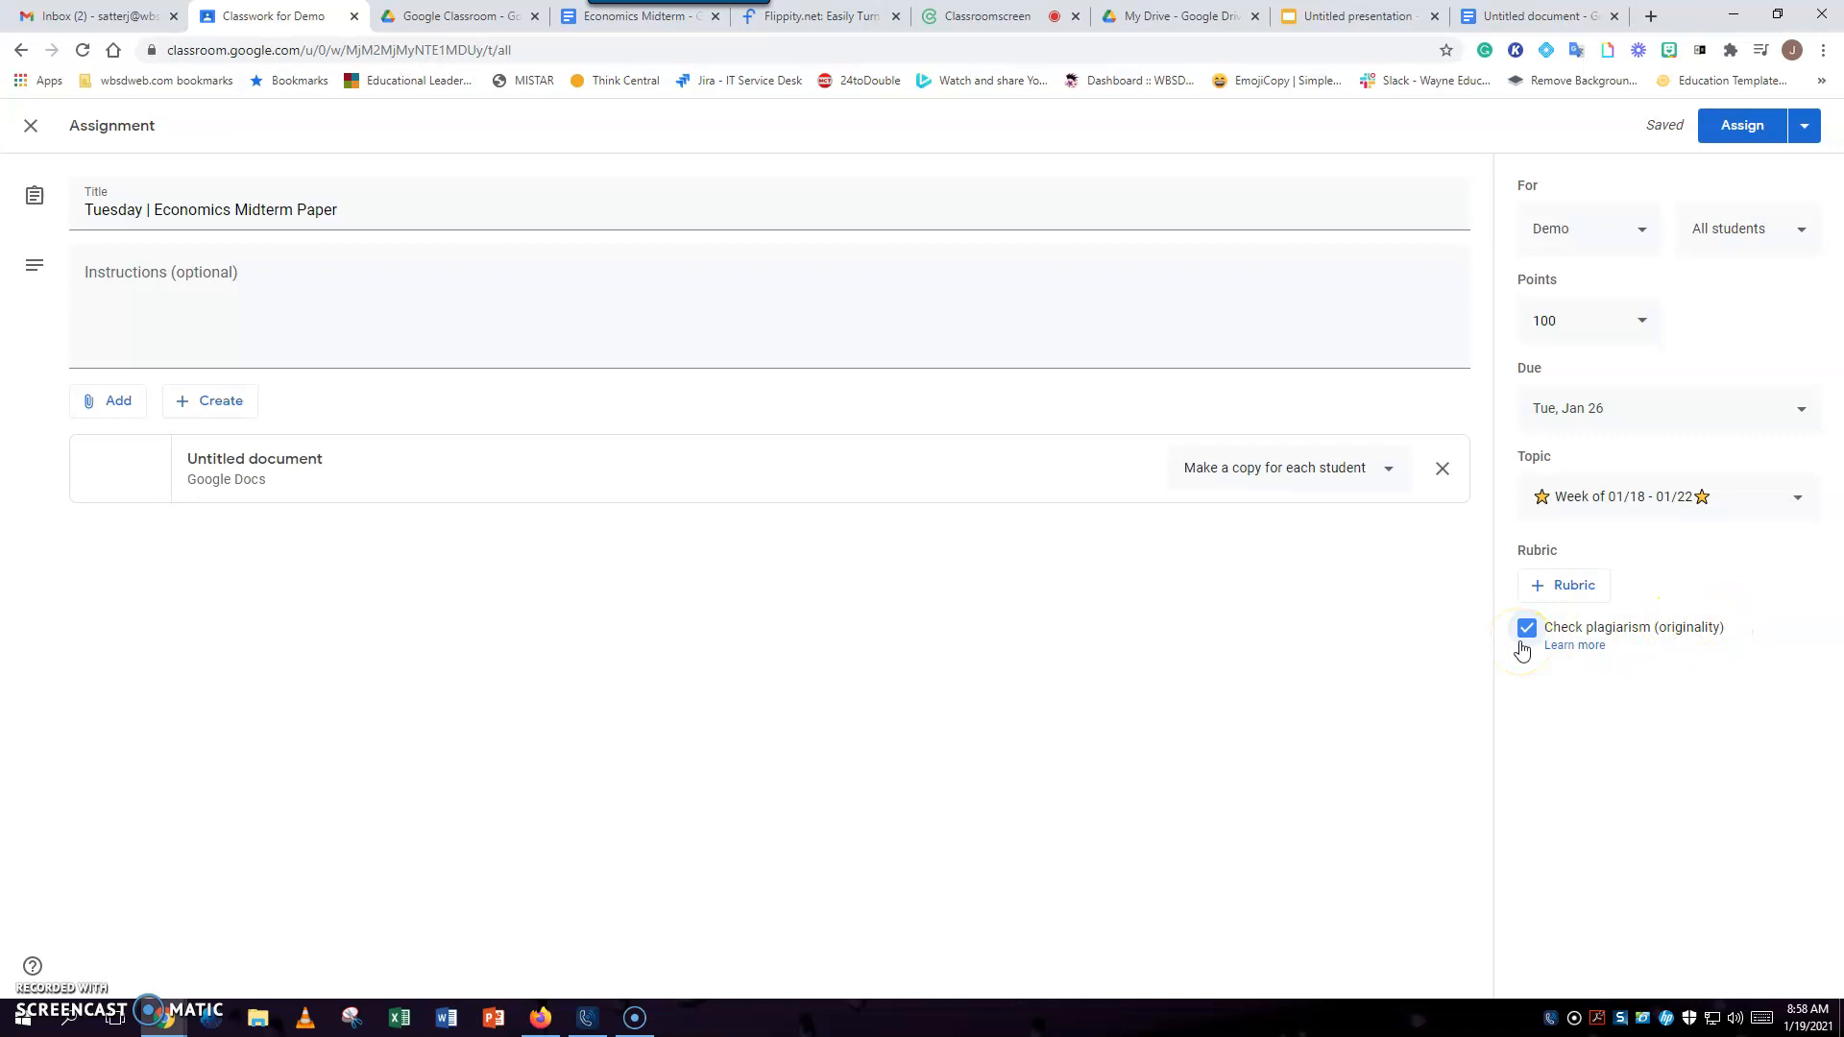
# - Assign the midterm paper to the class with the plagiarism (originality) check turned on
pyautogui.click(1738, 141)
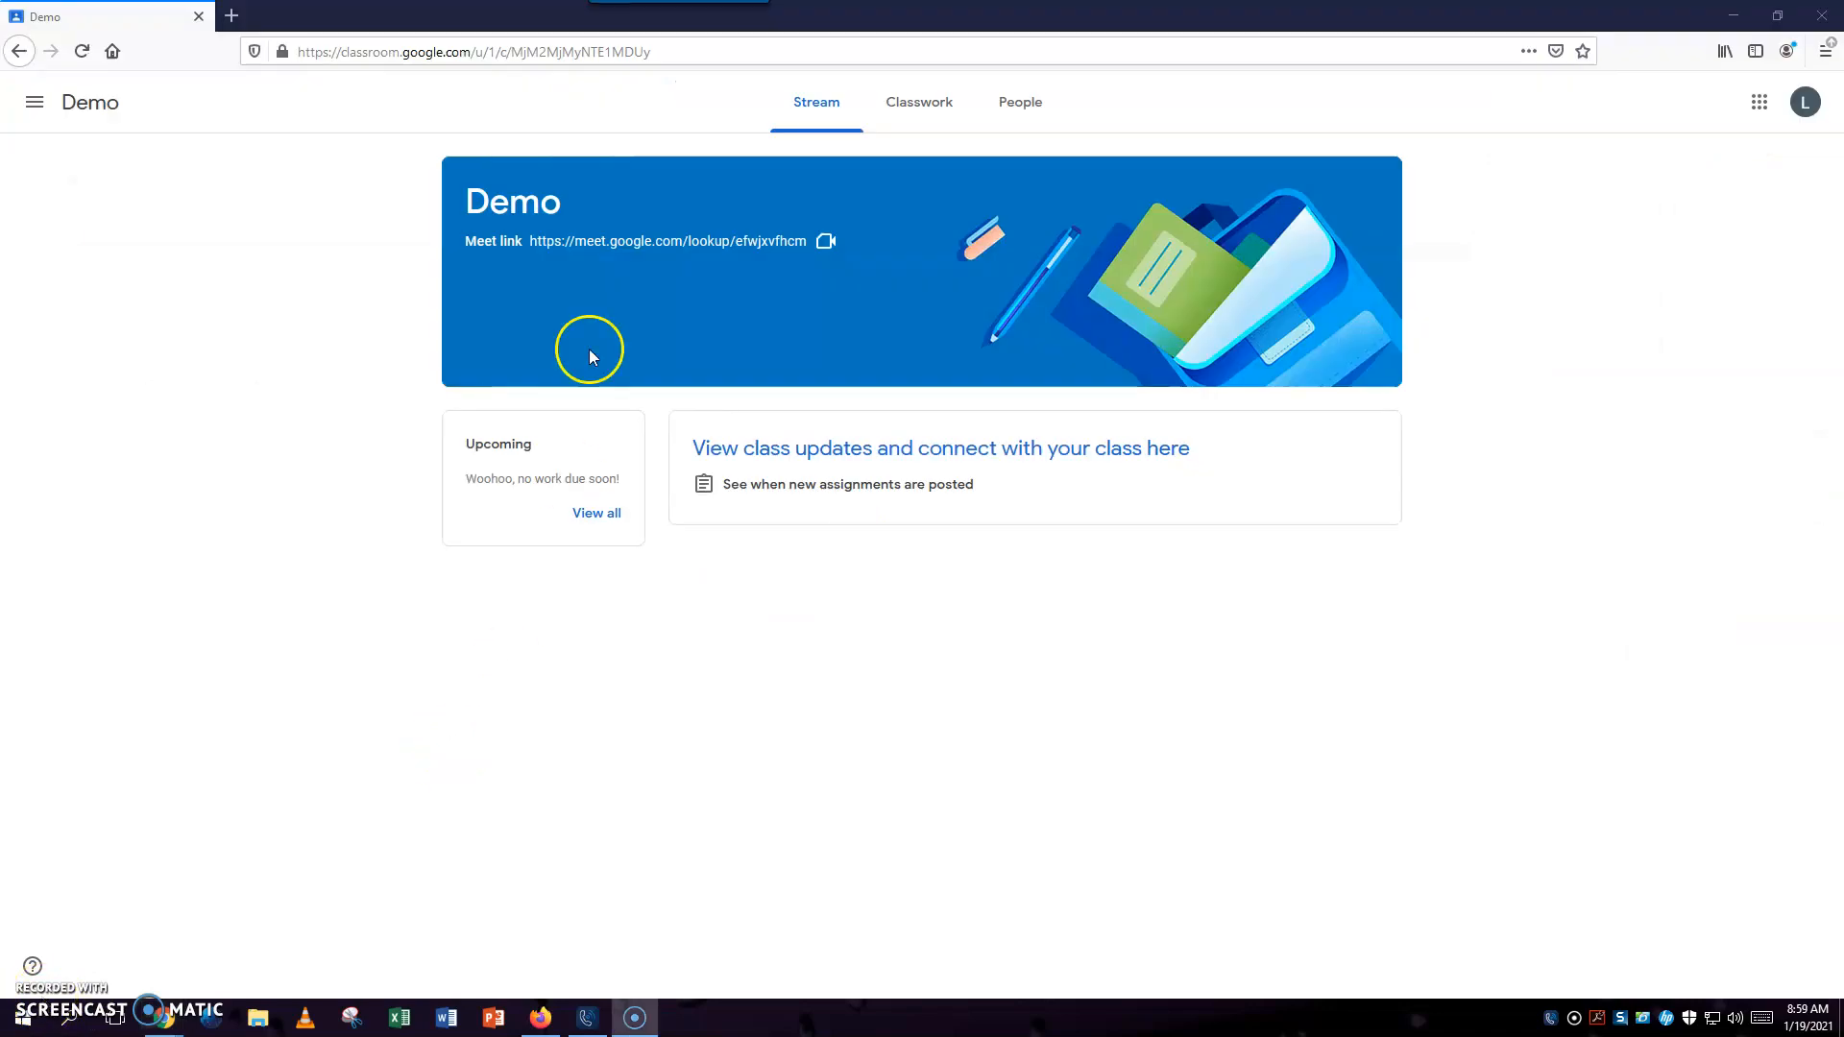
# - In the student's Firefox window, refresh the Demo class and open the document attached to "Tuesday | Economics Midterm Paper"
pyautogui.click(83, 50)
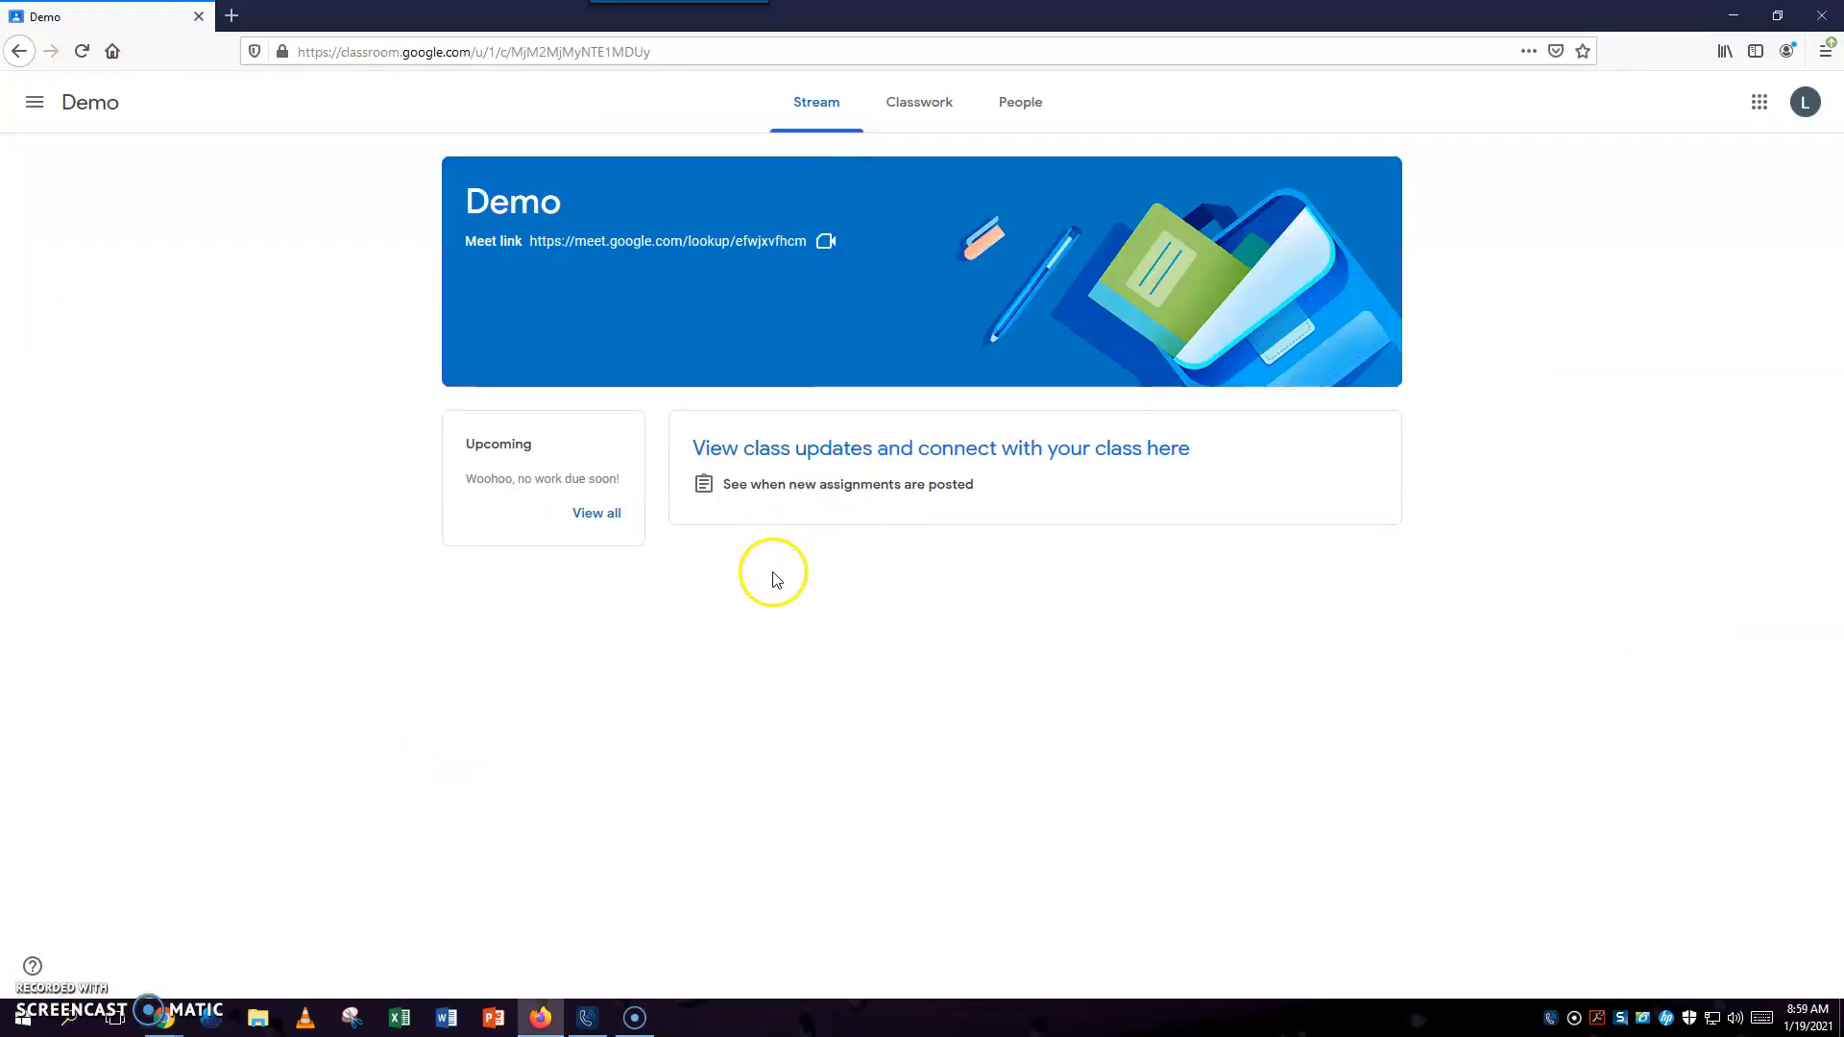
pyautogui.click(920, 113)
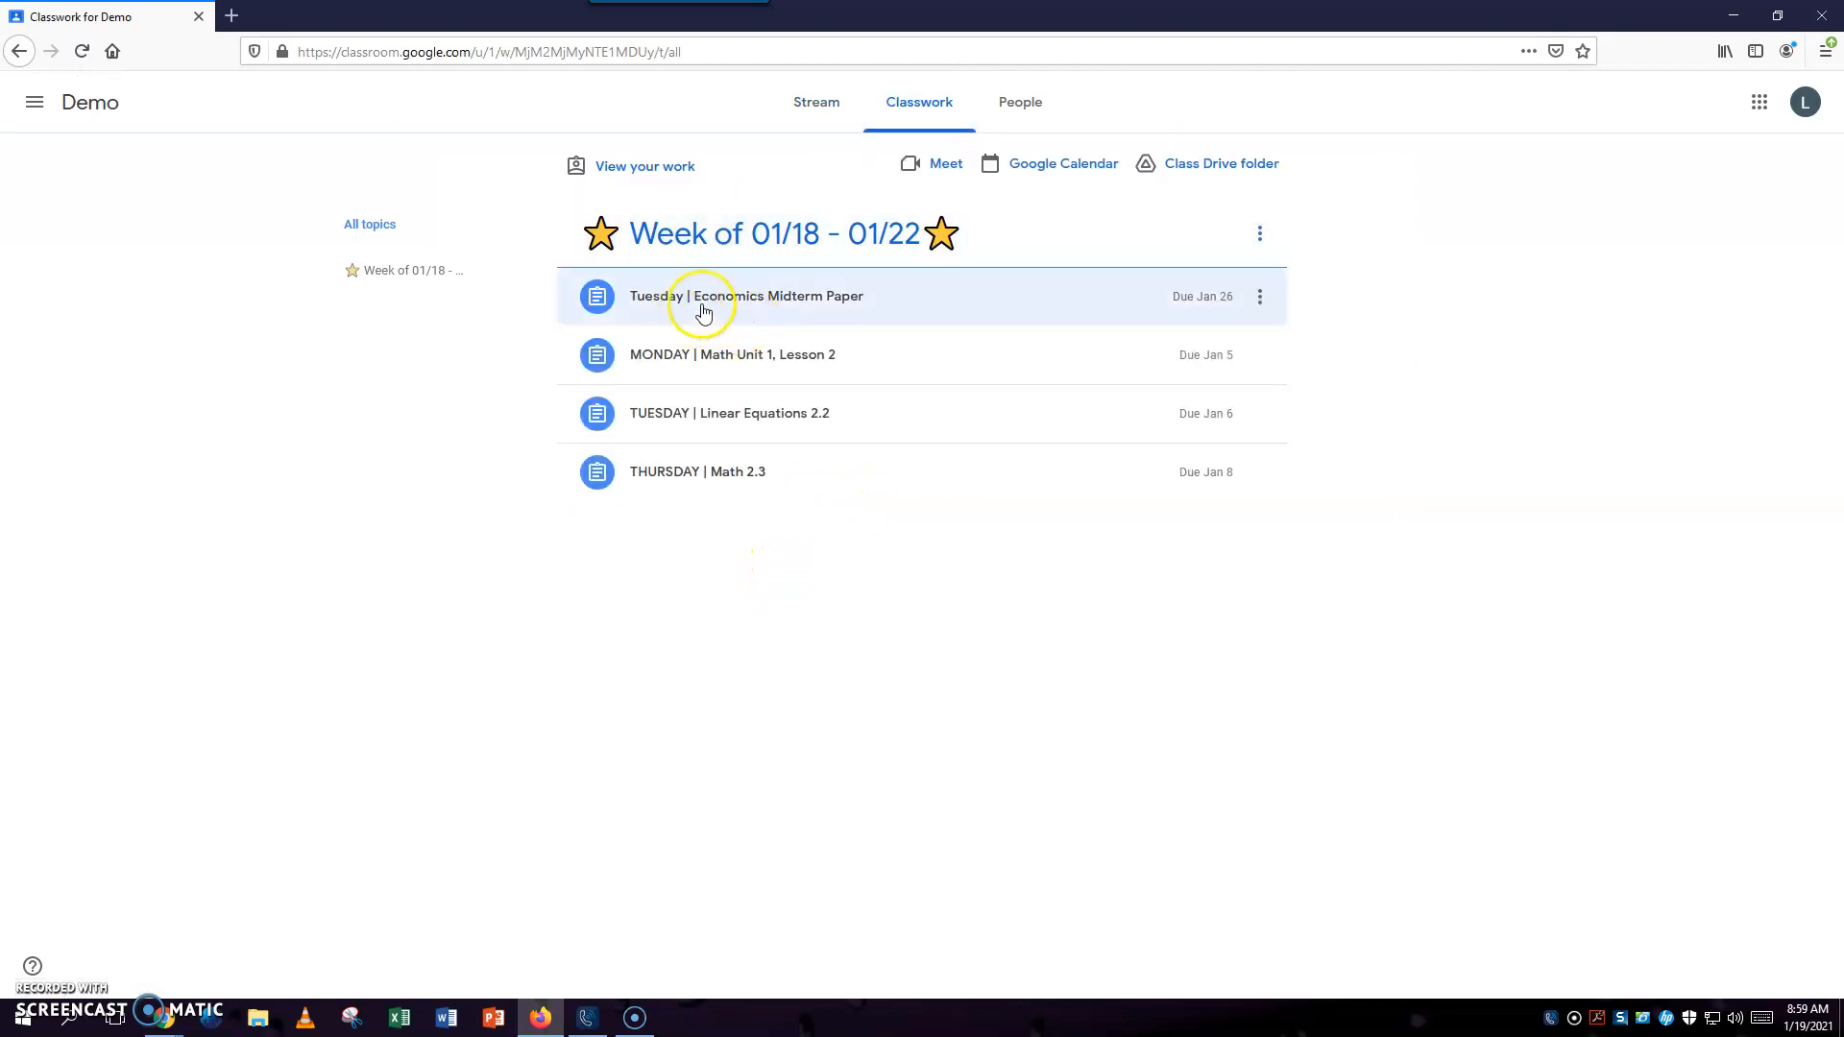
pyautogui.click(717, 296)
pyautogui.click(768, 413)
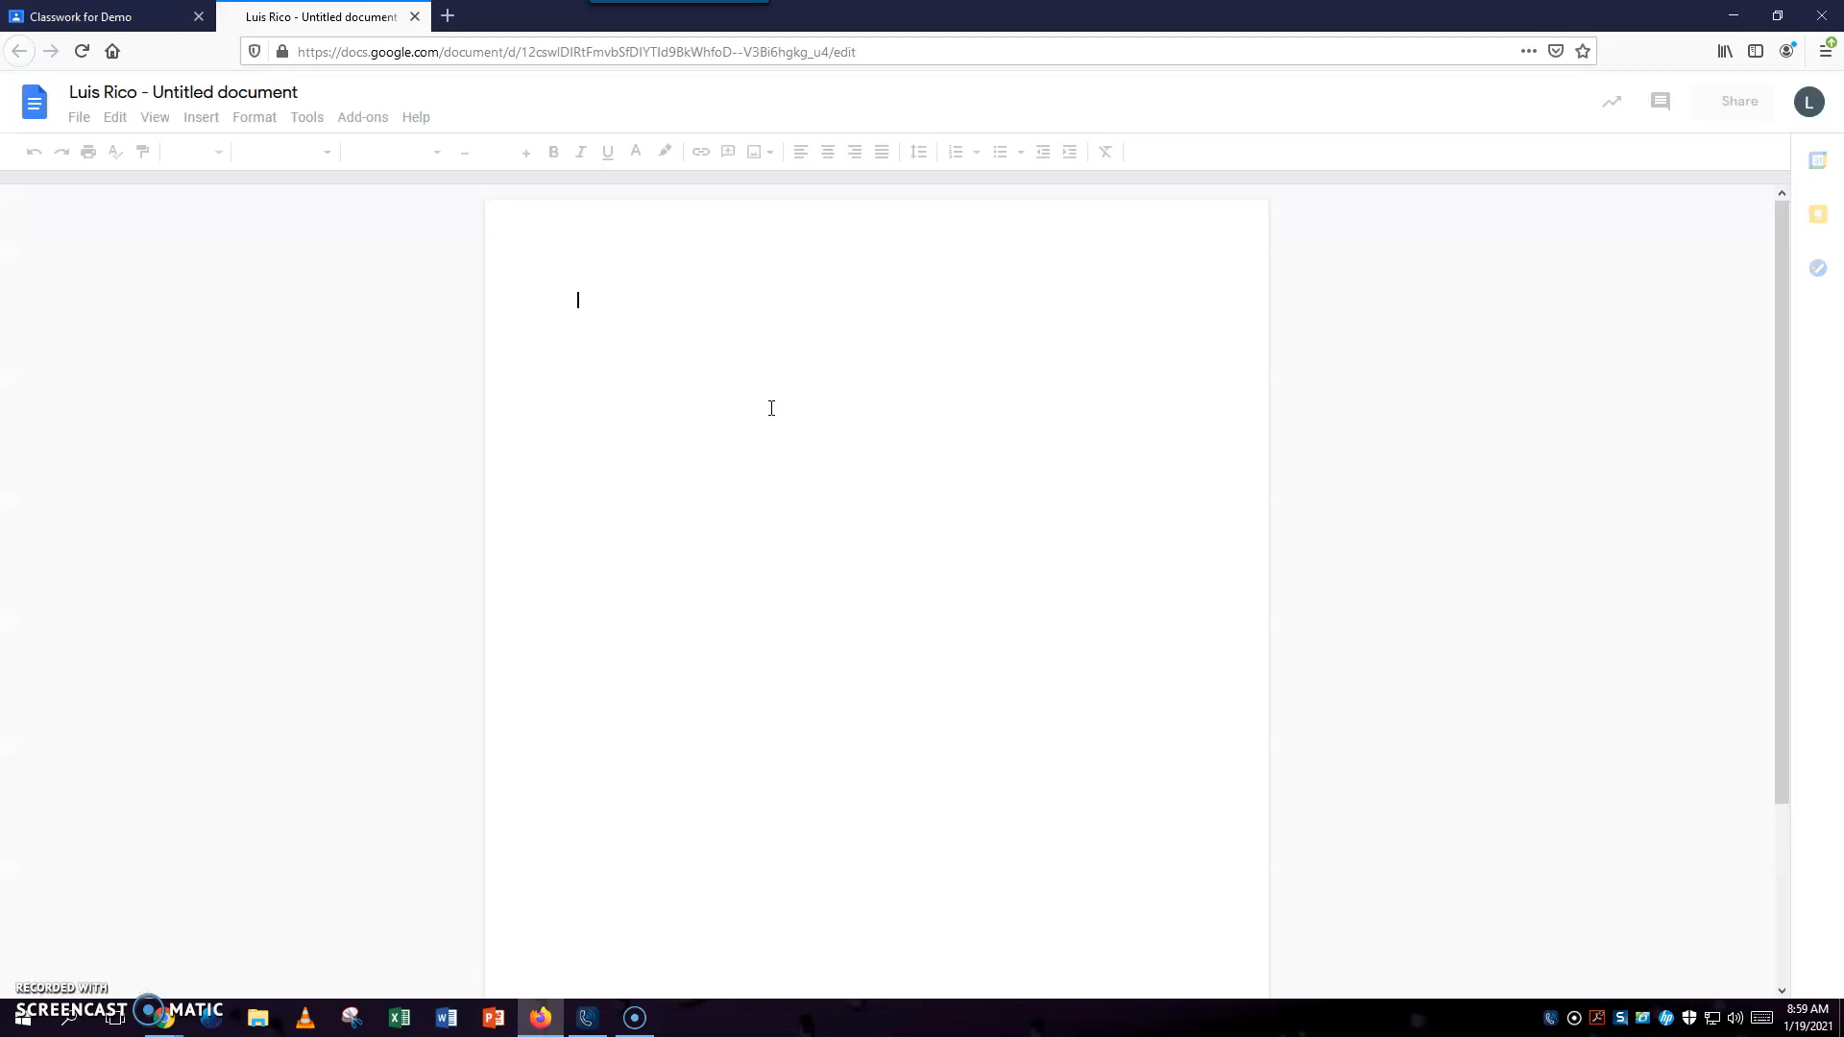
# - Paste the copied paragraph about 2020 fuel demand and McKinsey's Global Energy Perspective 2021 into the student's blank document
pyautogui.click(123, 20)
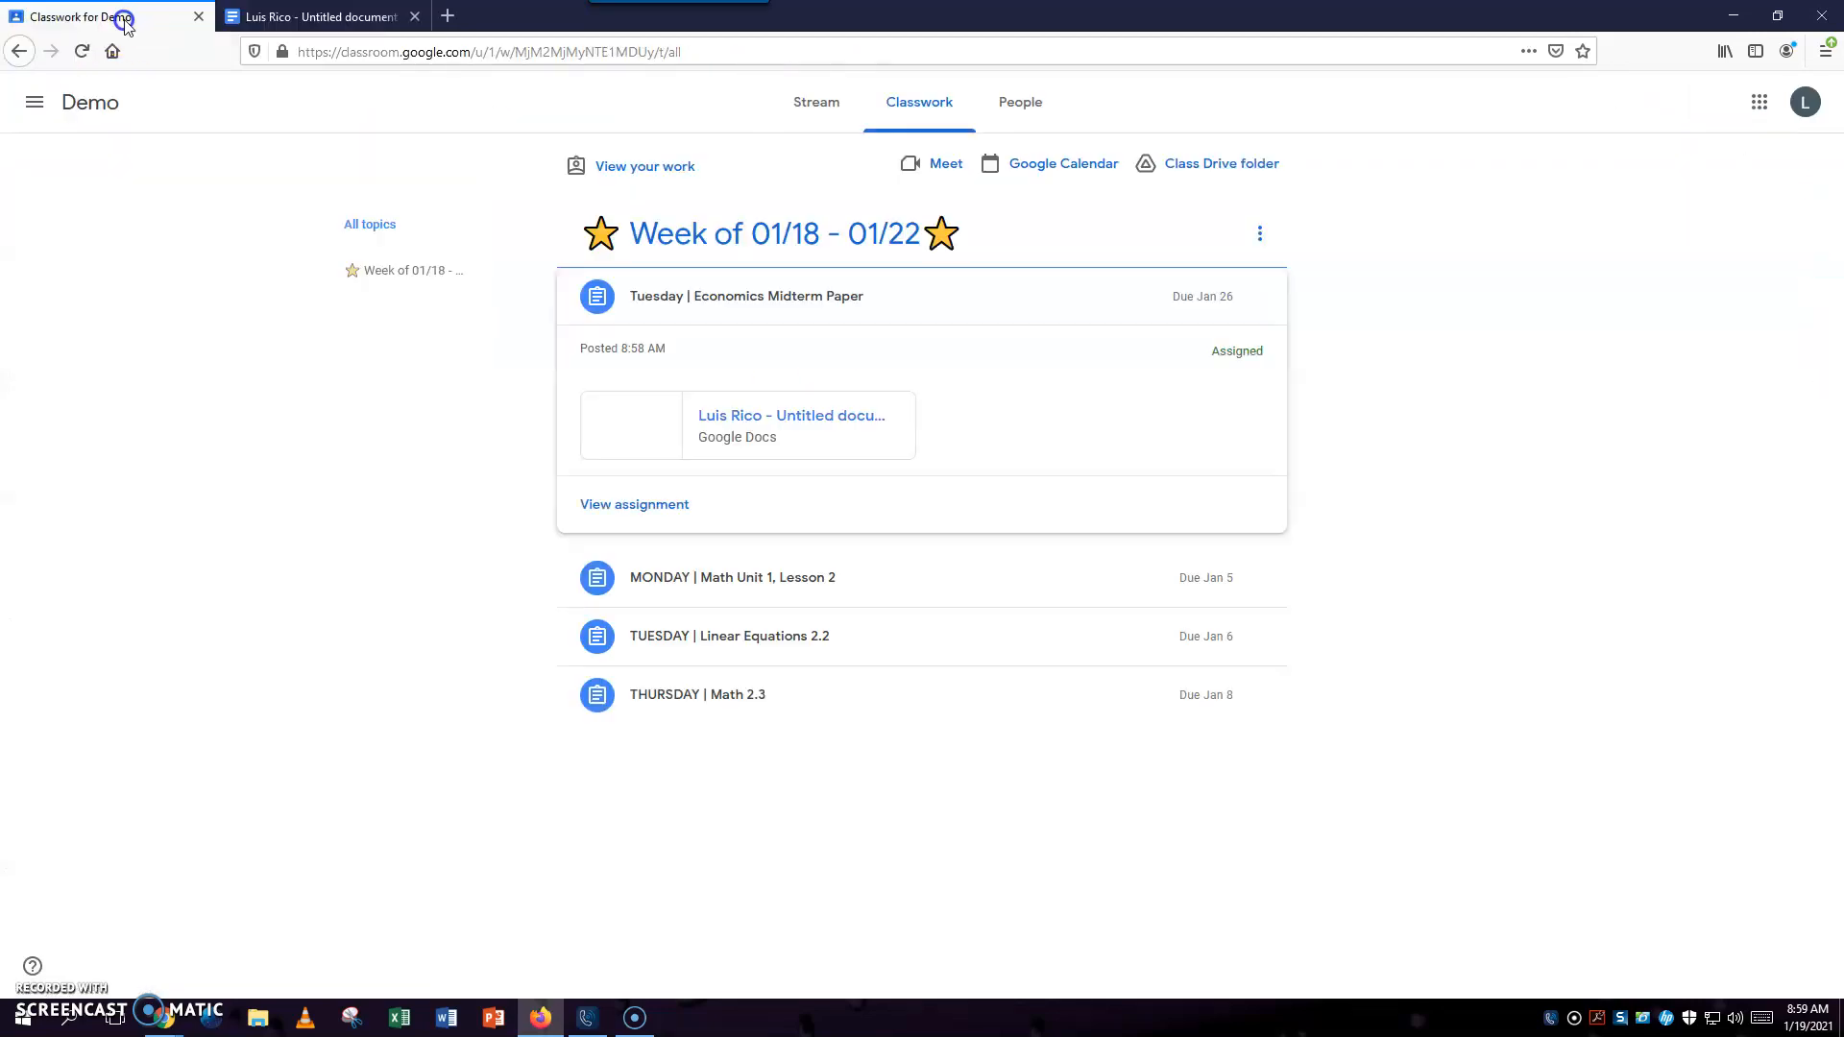
pyautogui.click(273, 19)
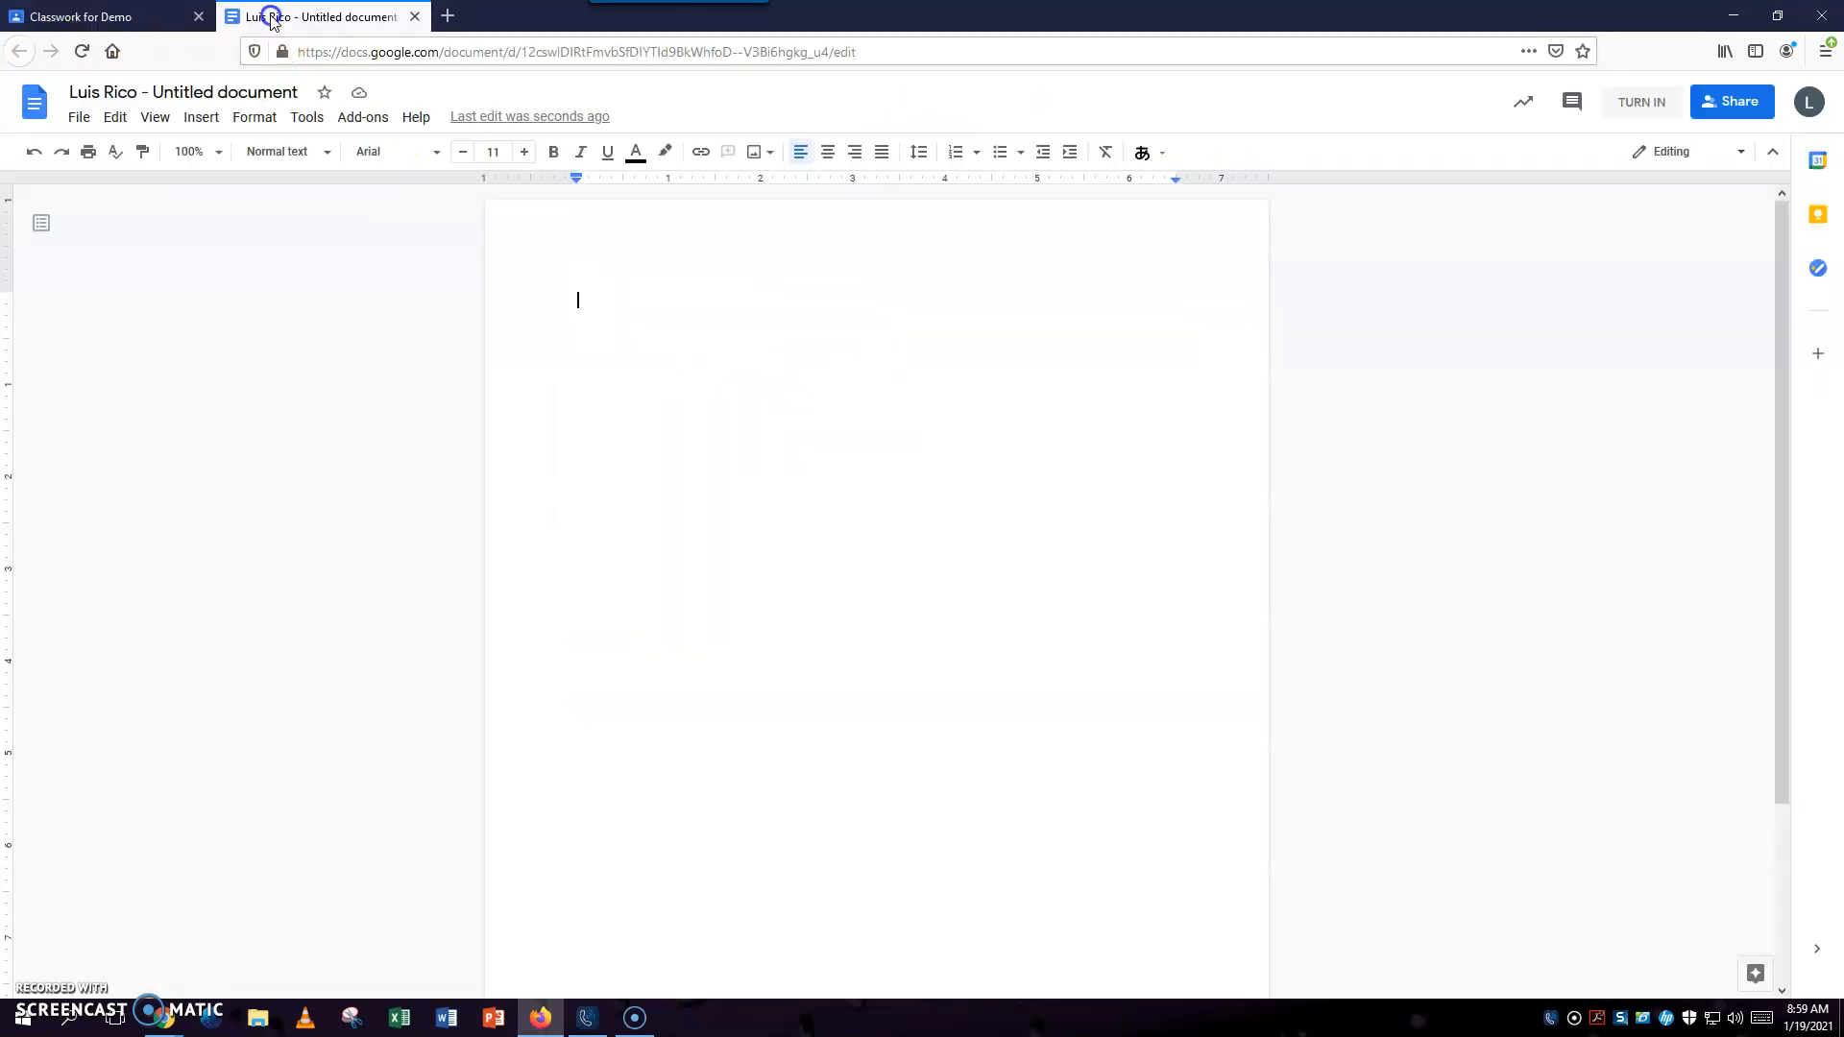
pyautogui.hotkey('ctrl', 'v')
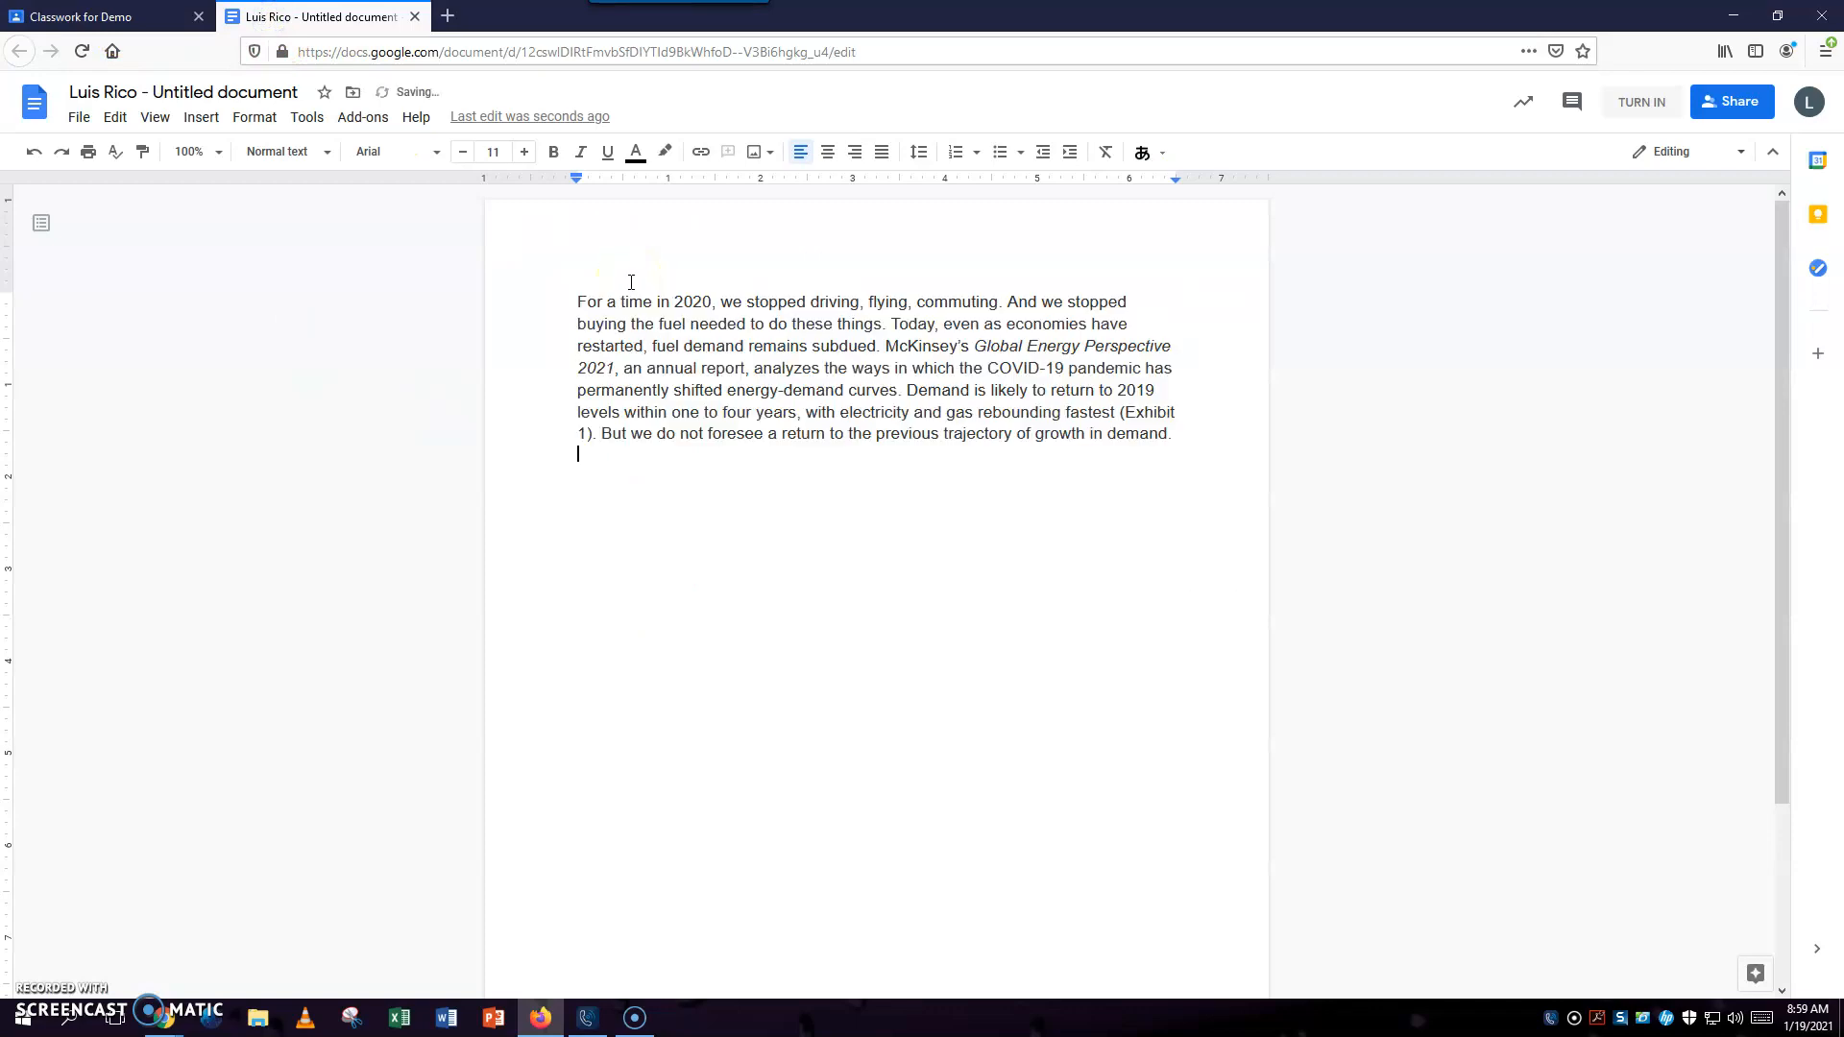
pyautogui.click(571, 313)
pyautogui.click(1175, 434)
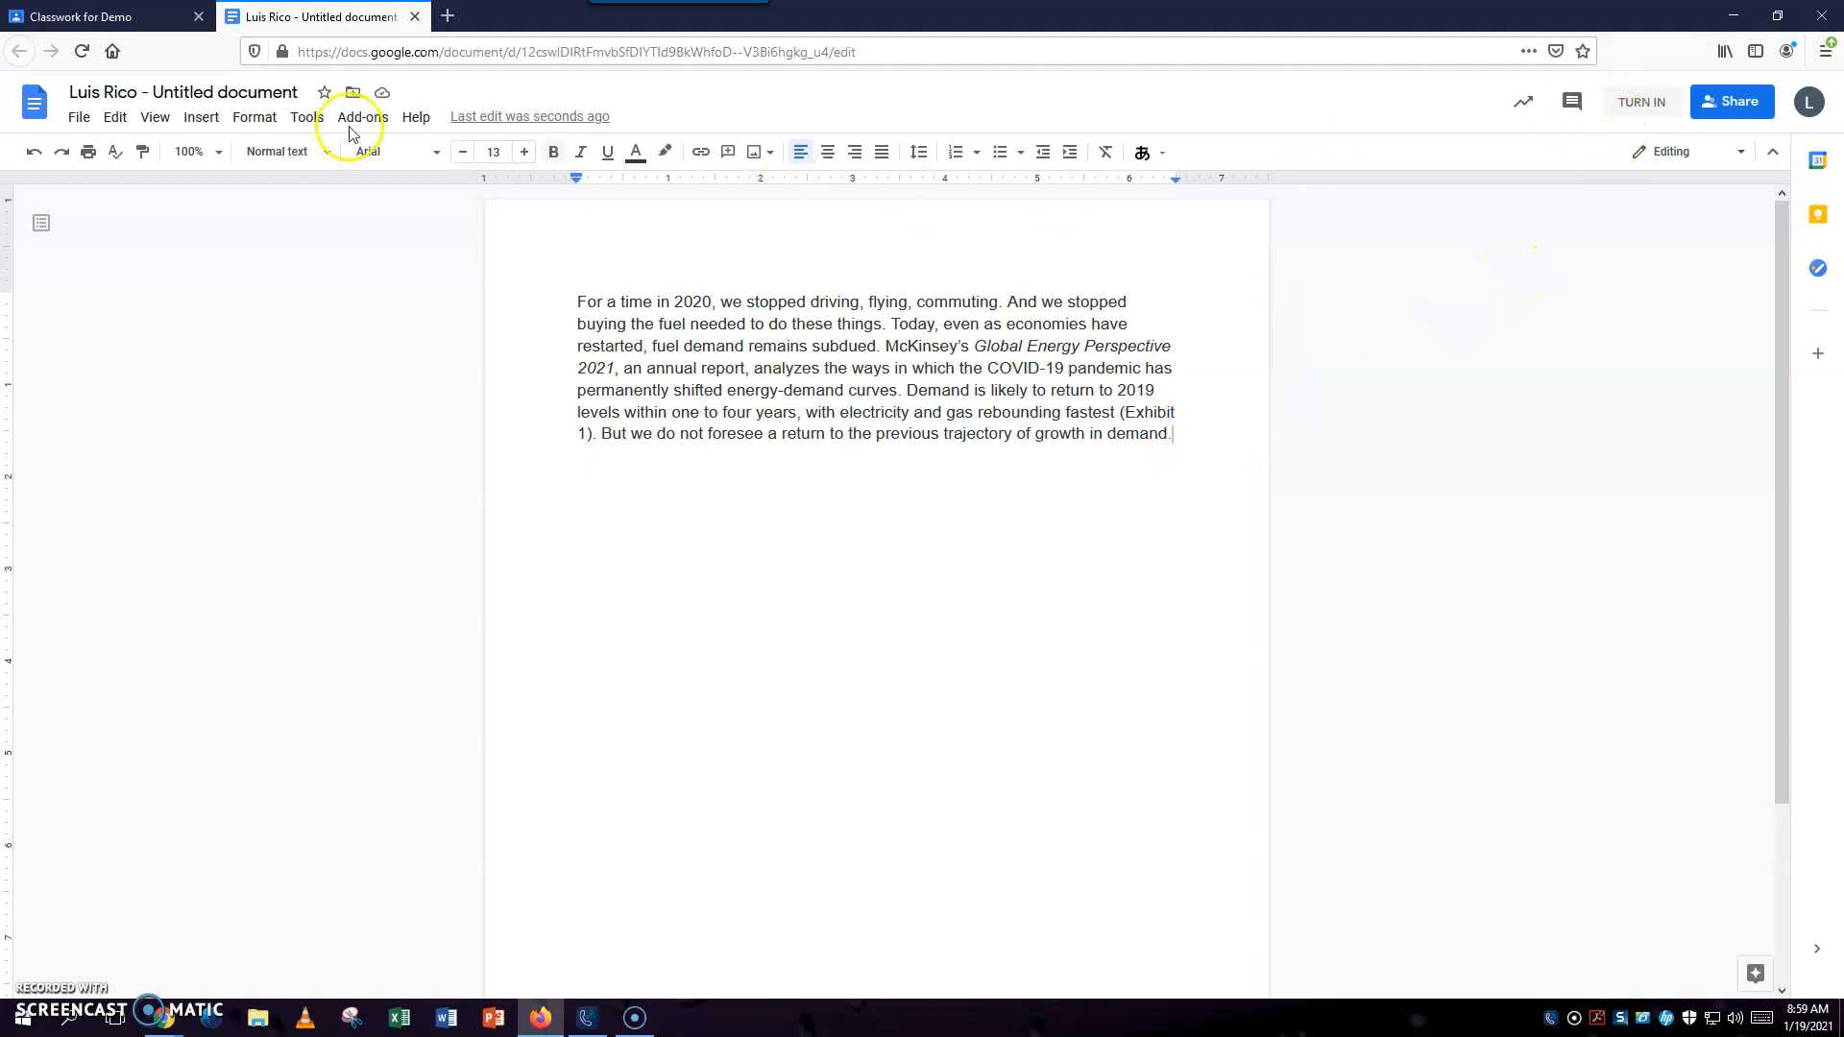
# - Open the full Economics Midterm Paper assignment as the student and run an originality report on the attached document
pyautogui.click(121, 20)
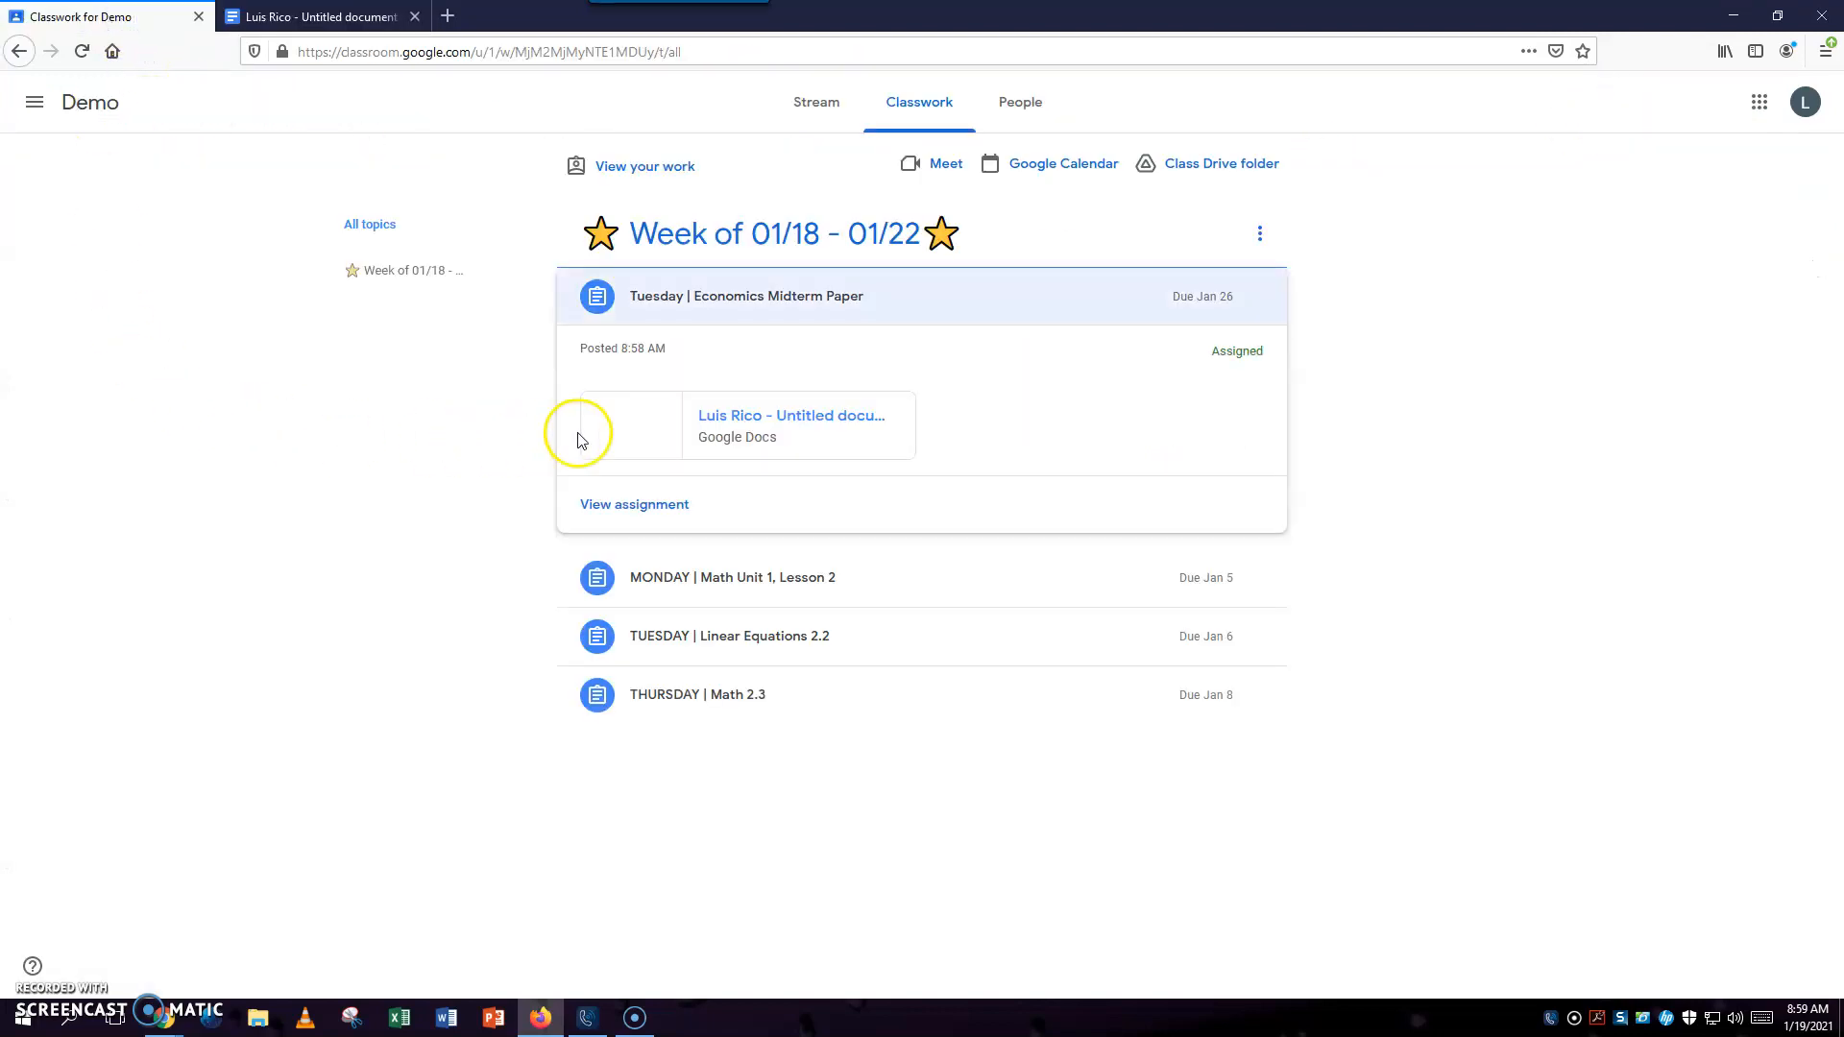
pyautogui.click(708, 311)
pyautogui.click(634, 497)
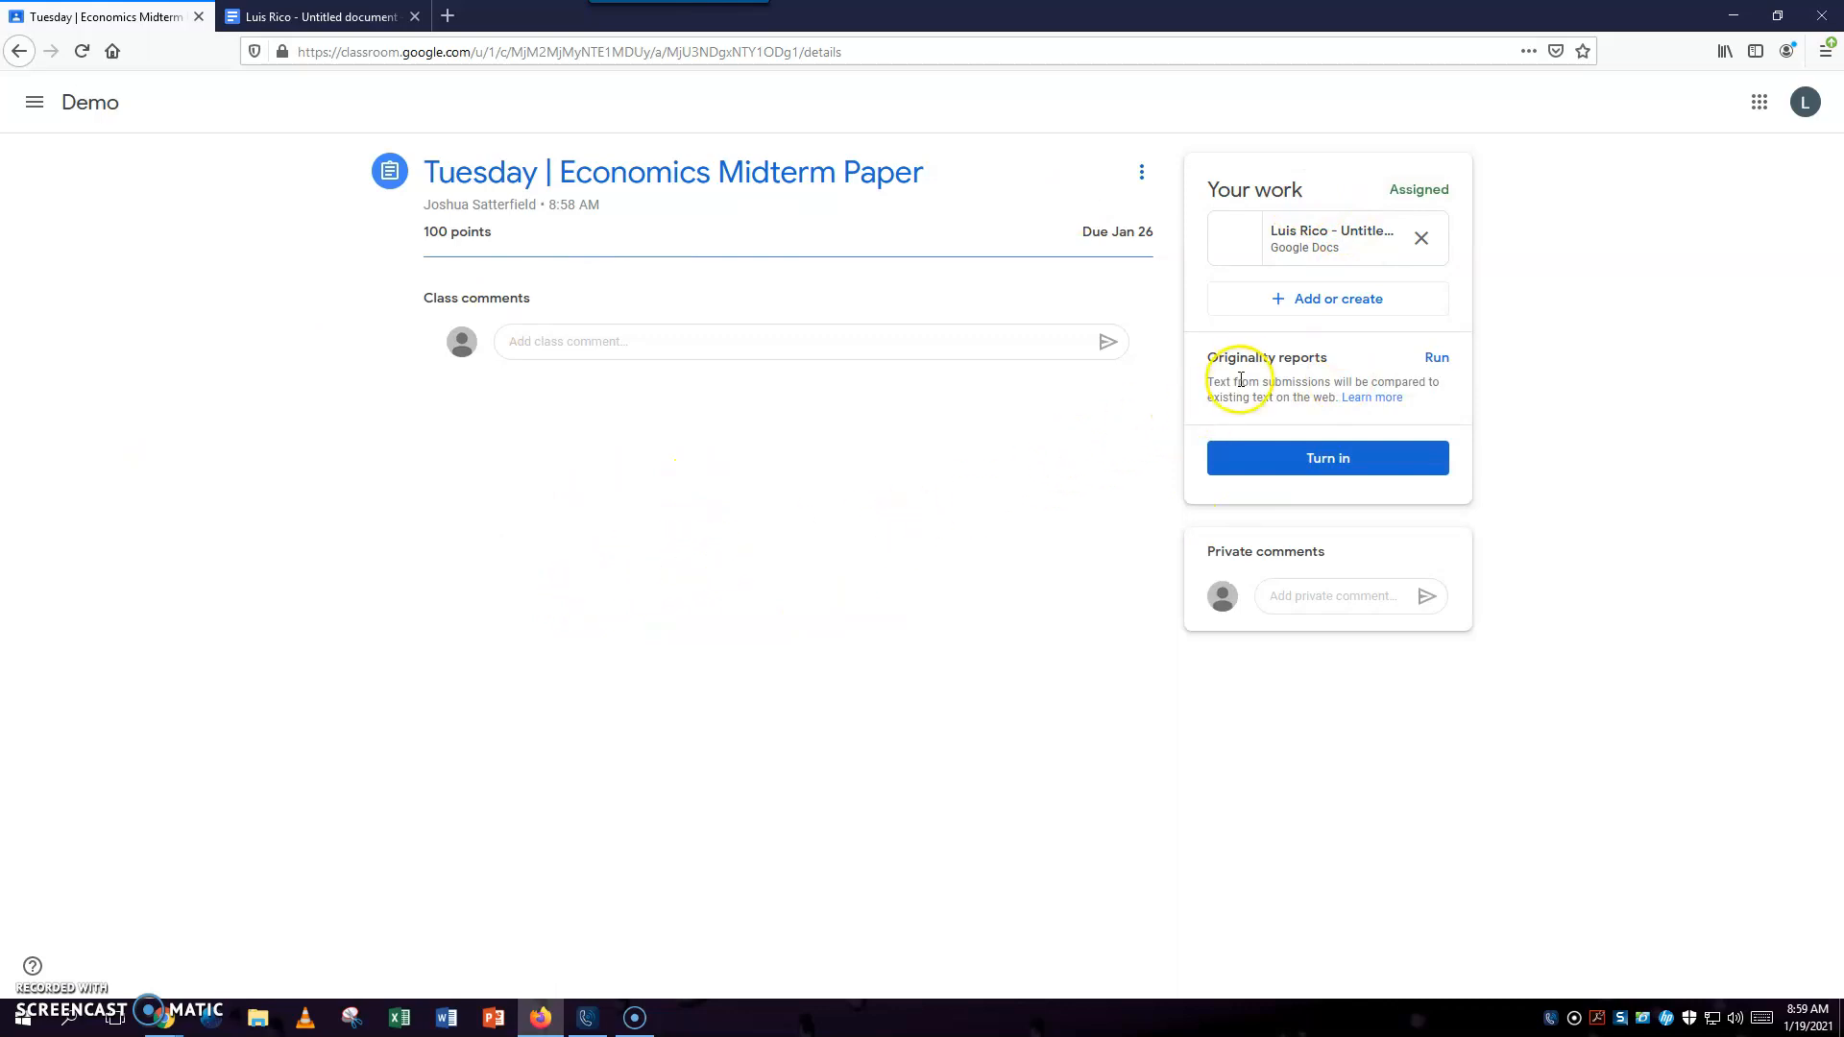
pyautogui.click(1434, 358)
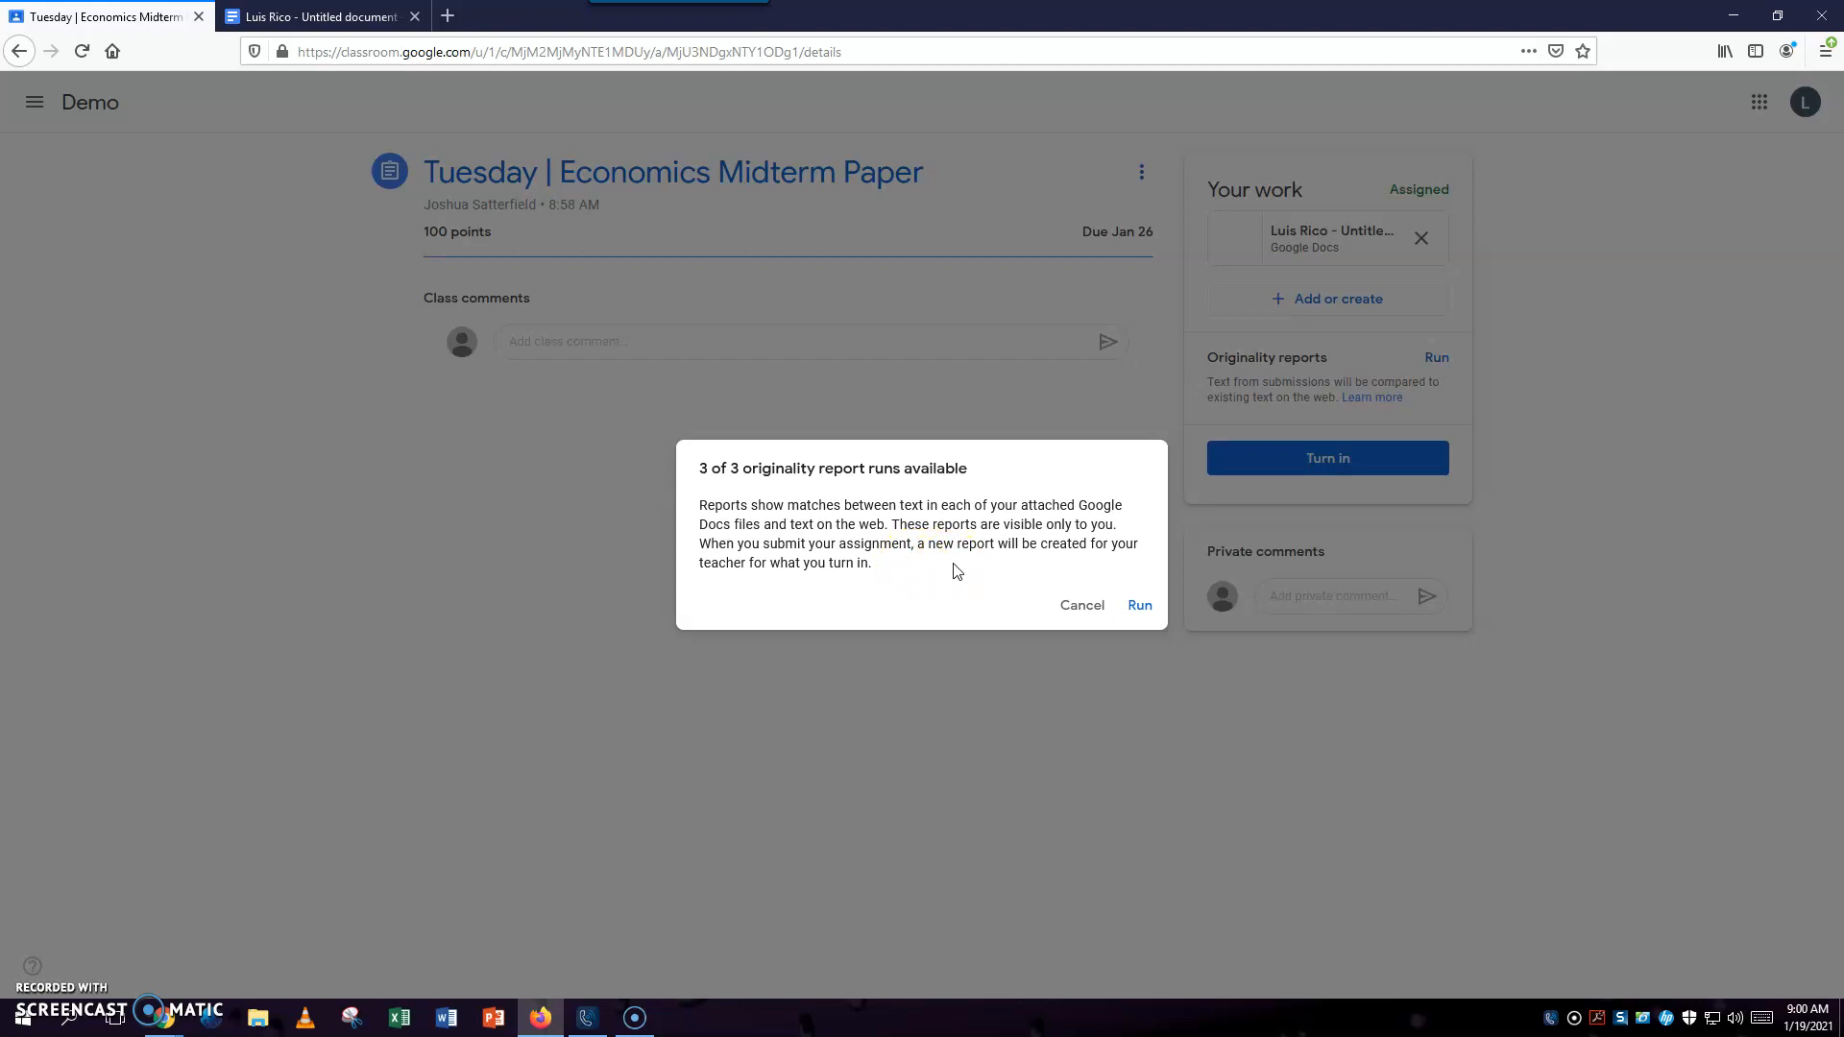
pyautogui.click(1139, 606)
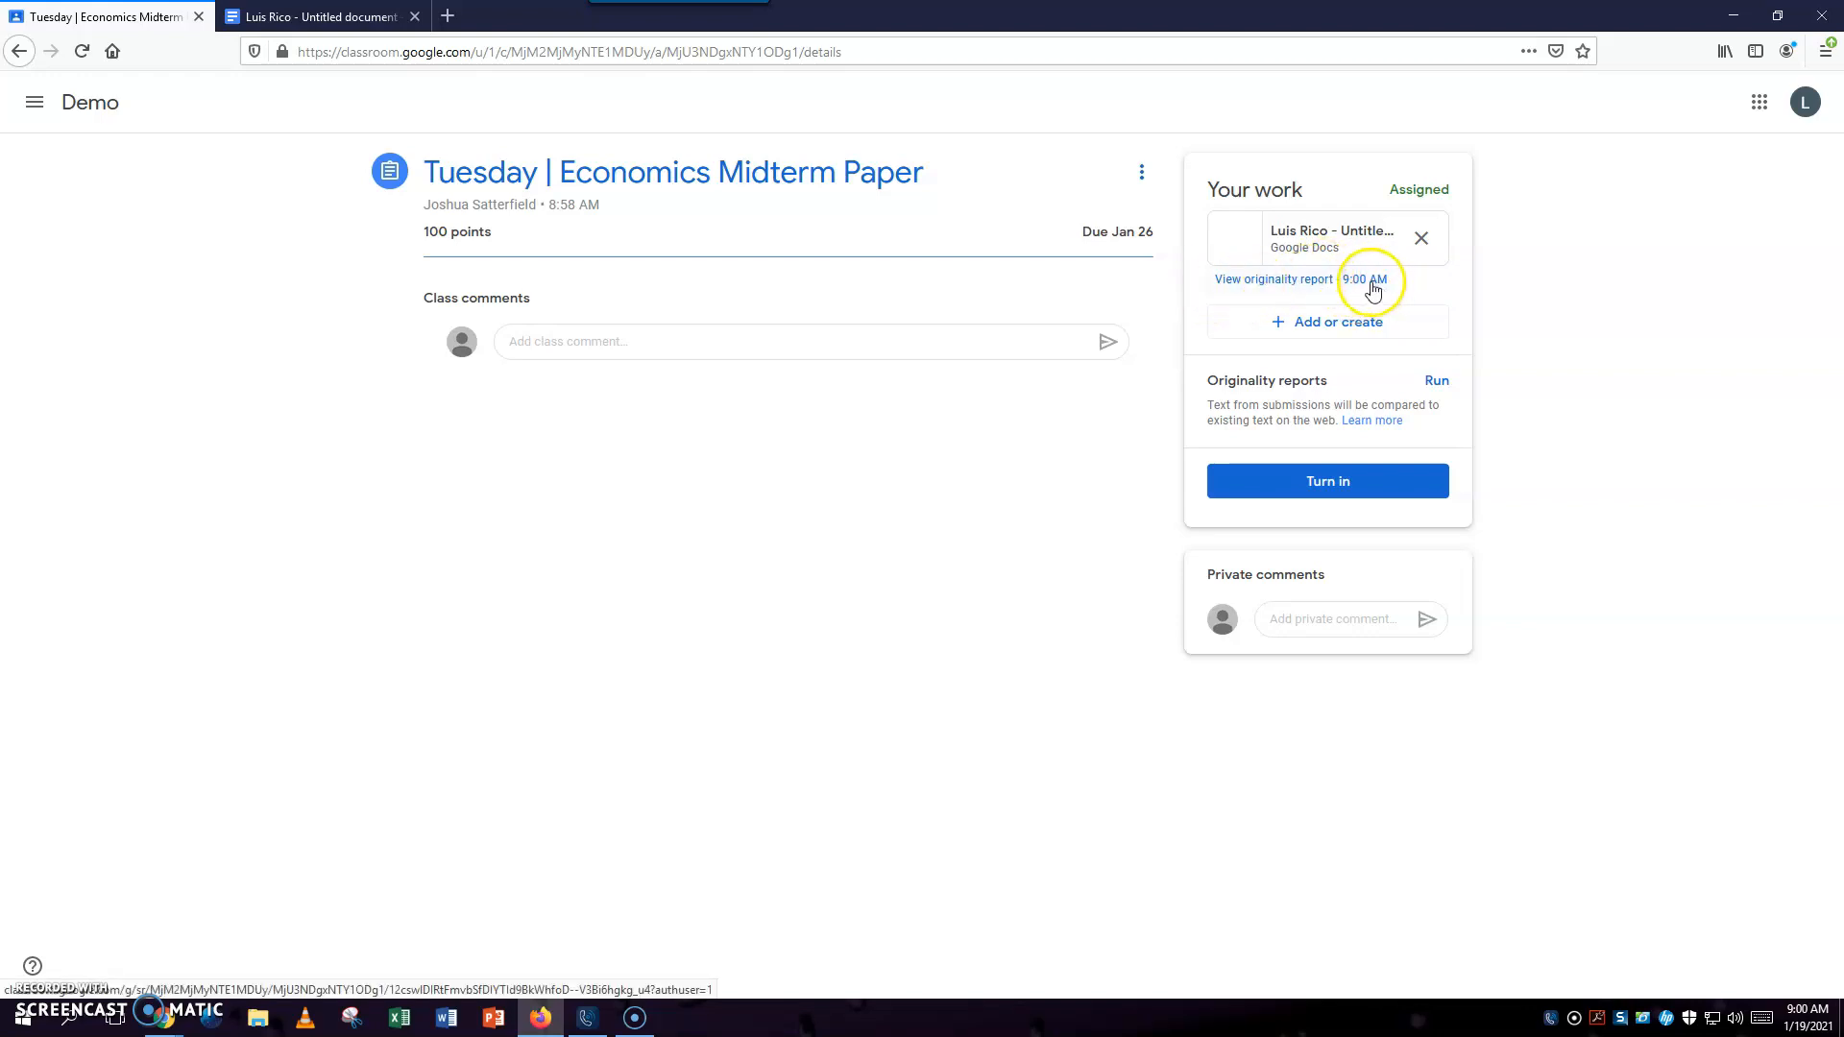
# - Open the originality report and examine the flagged passage under its web matches, returning to the summary
pyautogui.click(1253, 280)
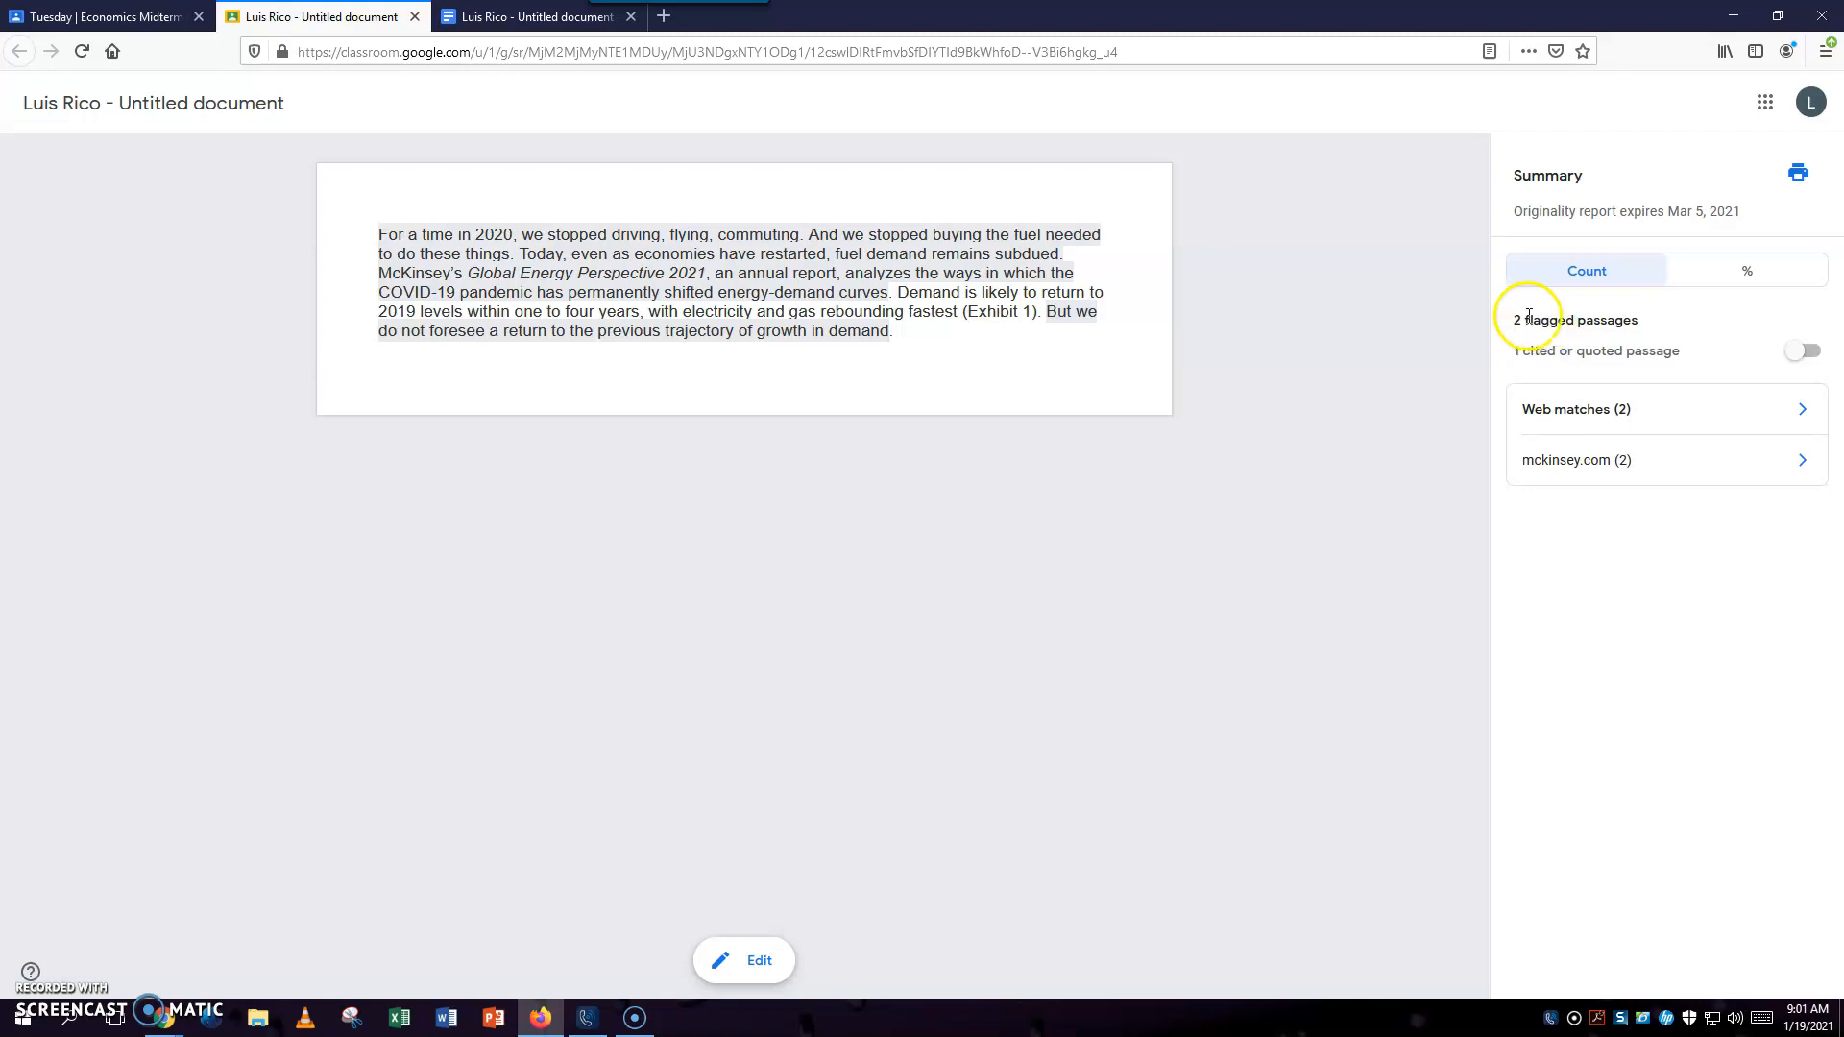
pyautogui.click(1556, 425)
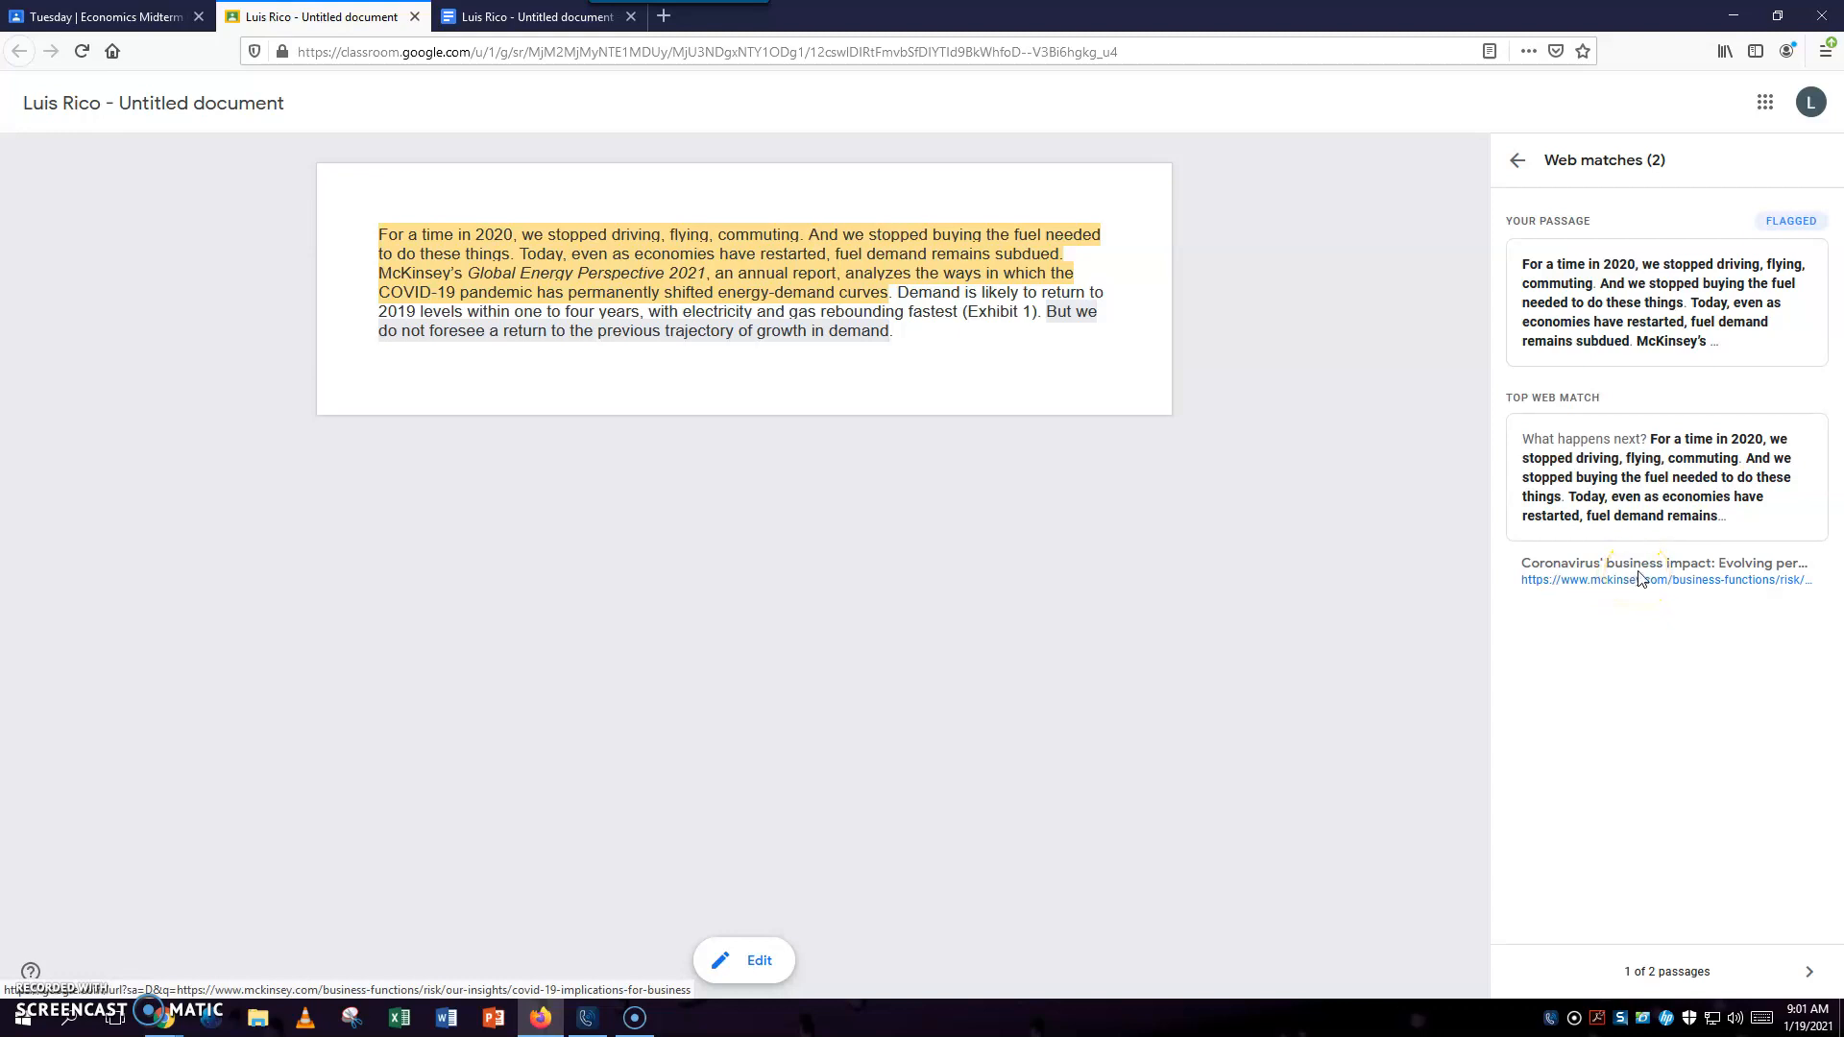
pyautogui.click(1518, 160)
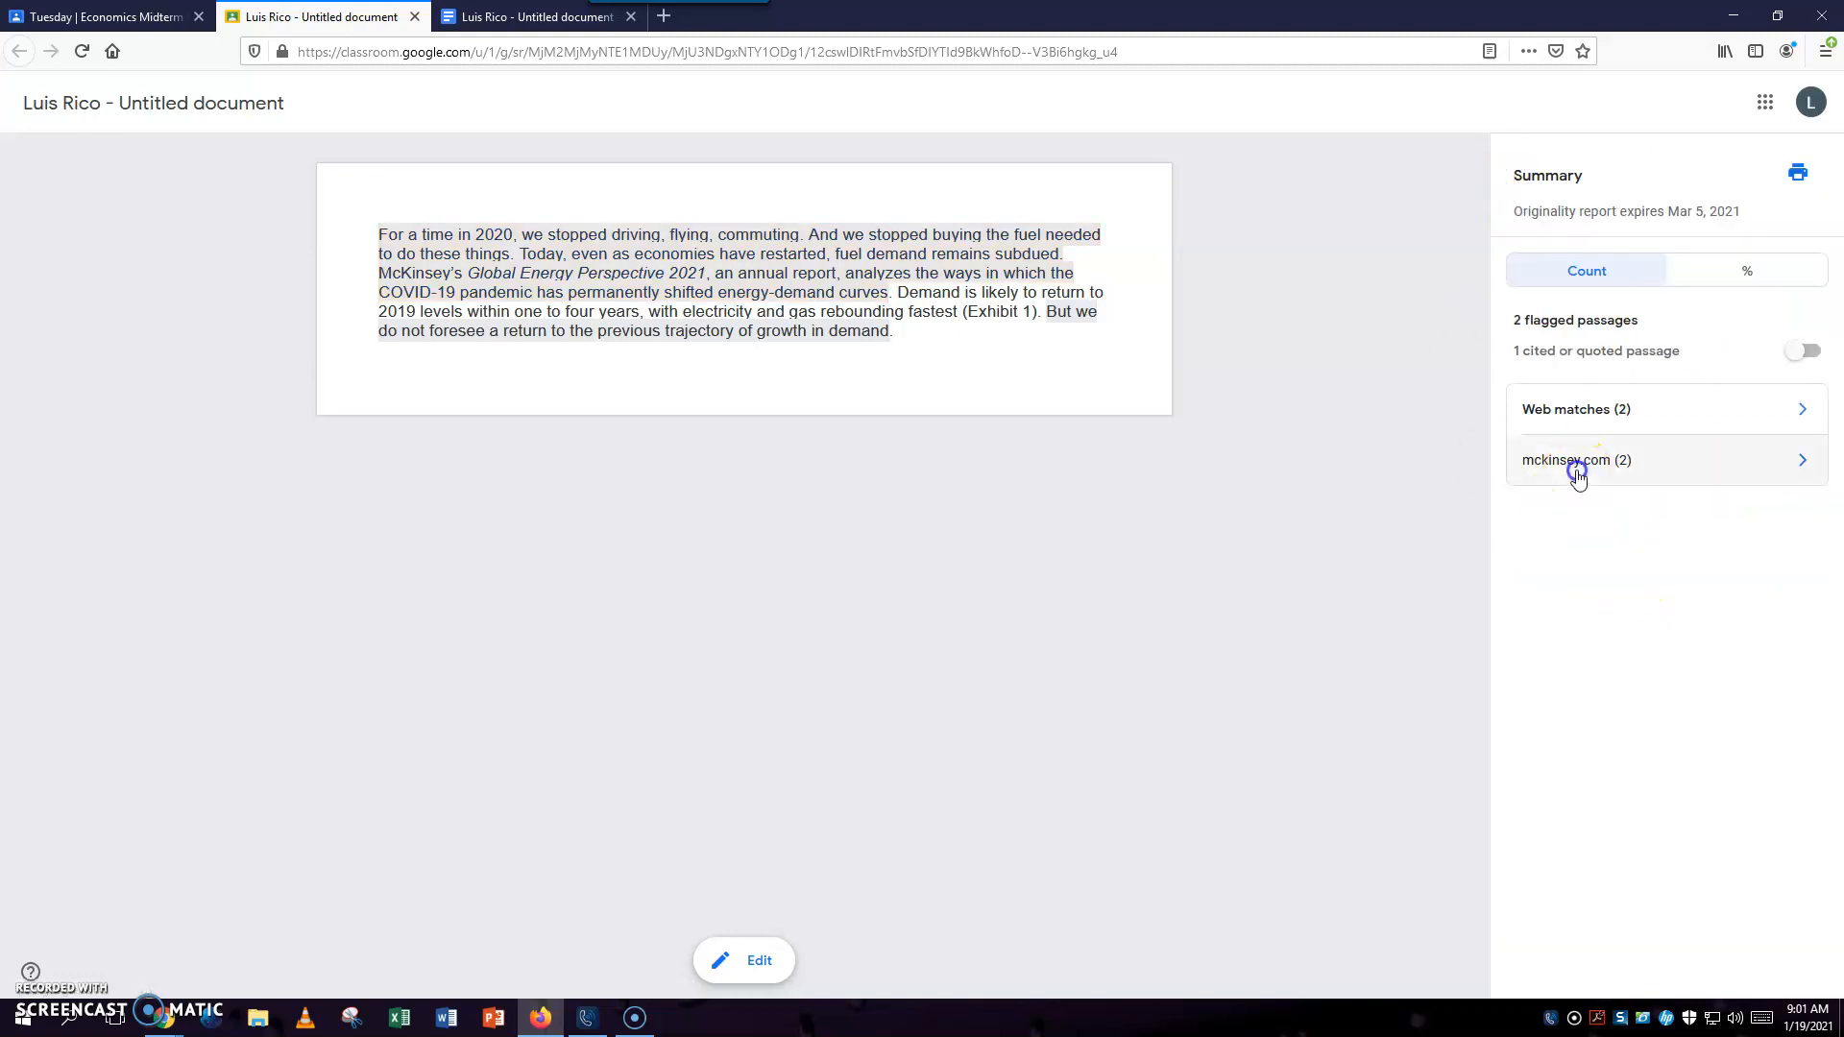
# - Examine the mckinsey.com matches, visit the linked source article, close it and return to the report summary
pyautogui.click(1578, 477)
pyautogui.click(1794, 599)
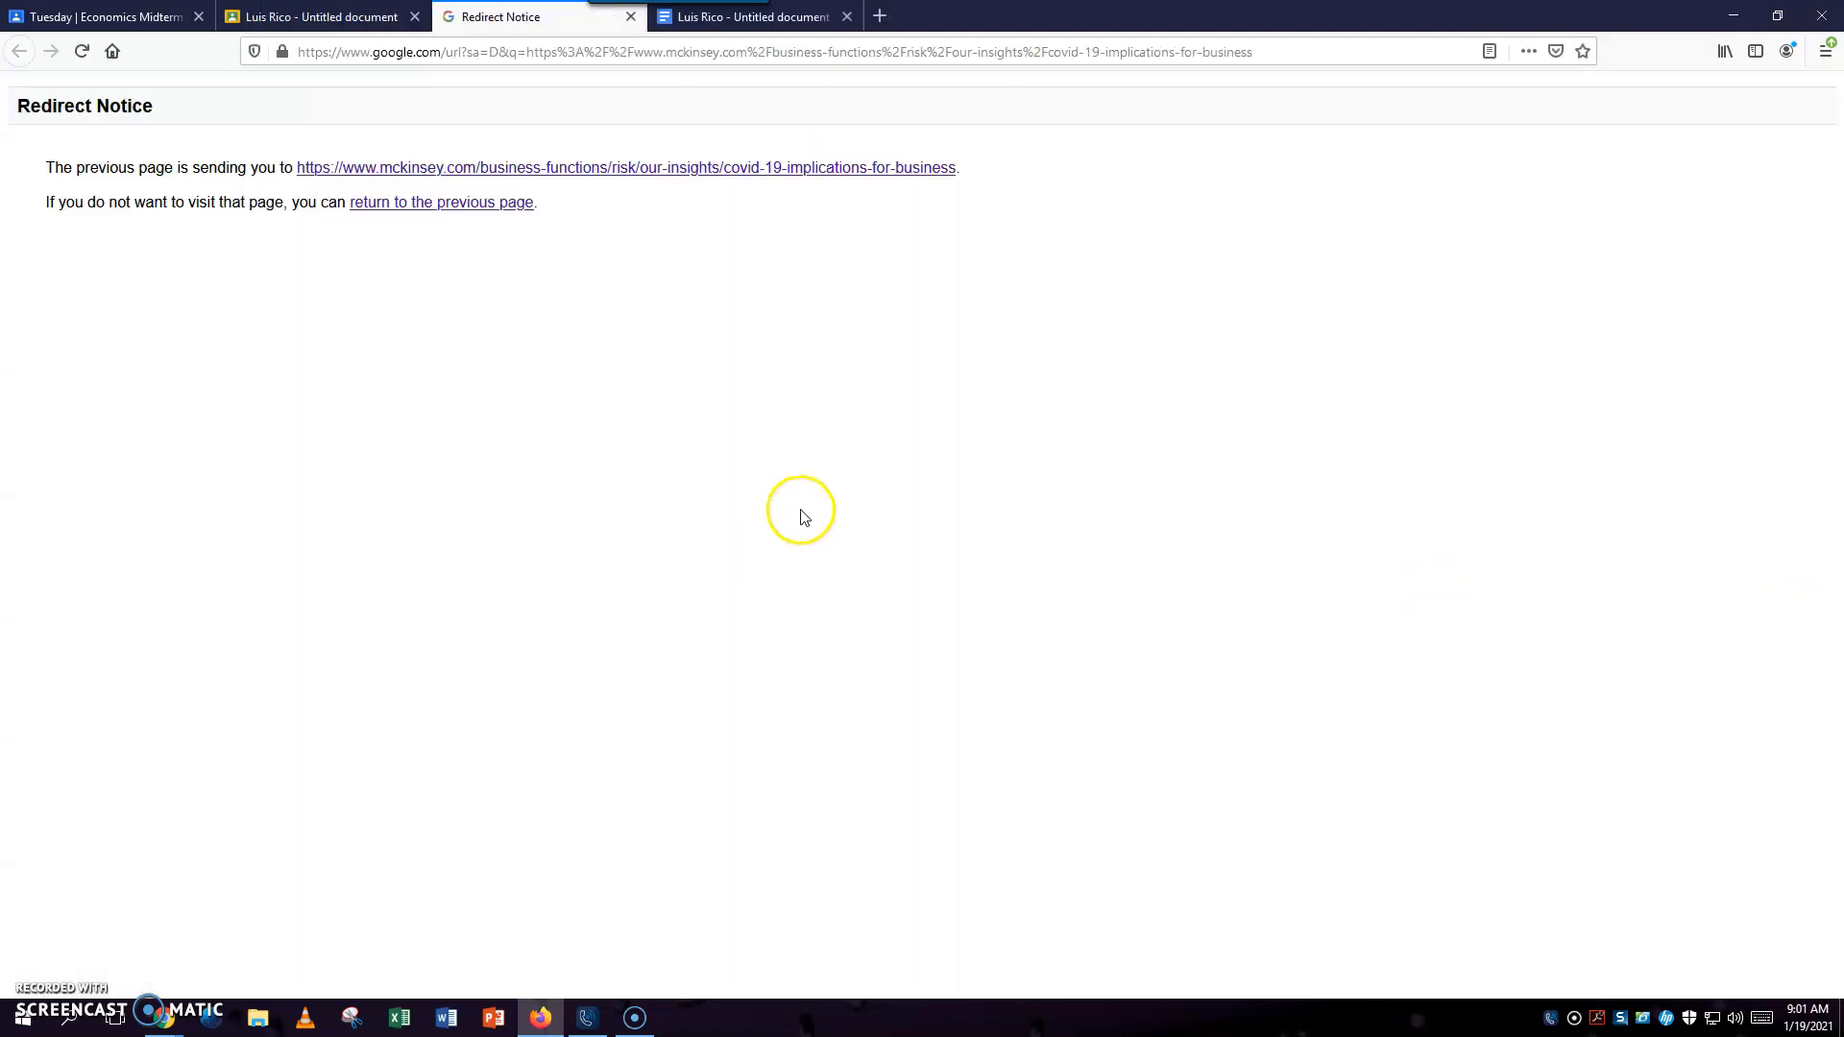
pyautogui.click(529, 176)
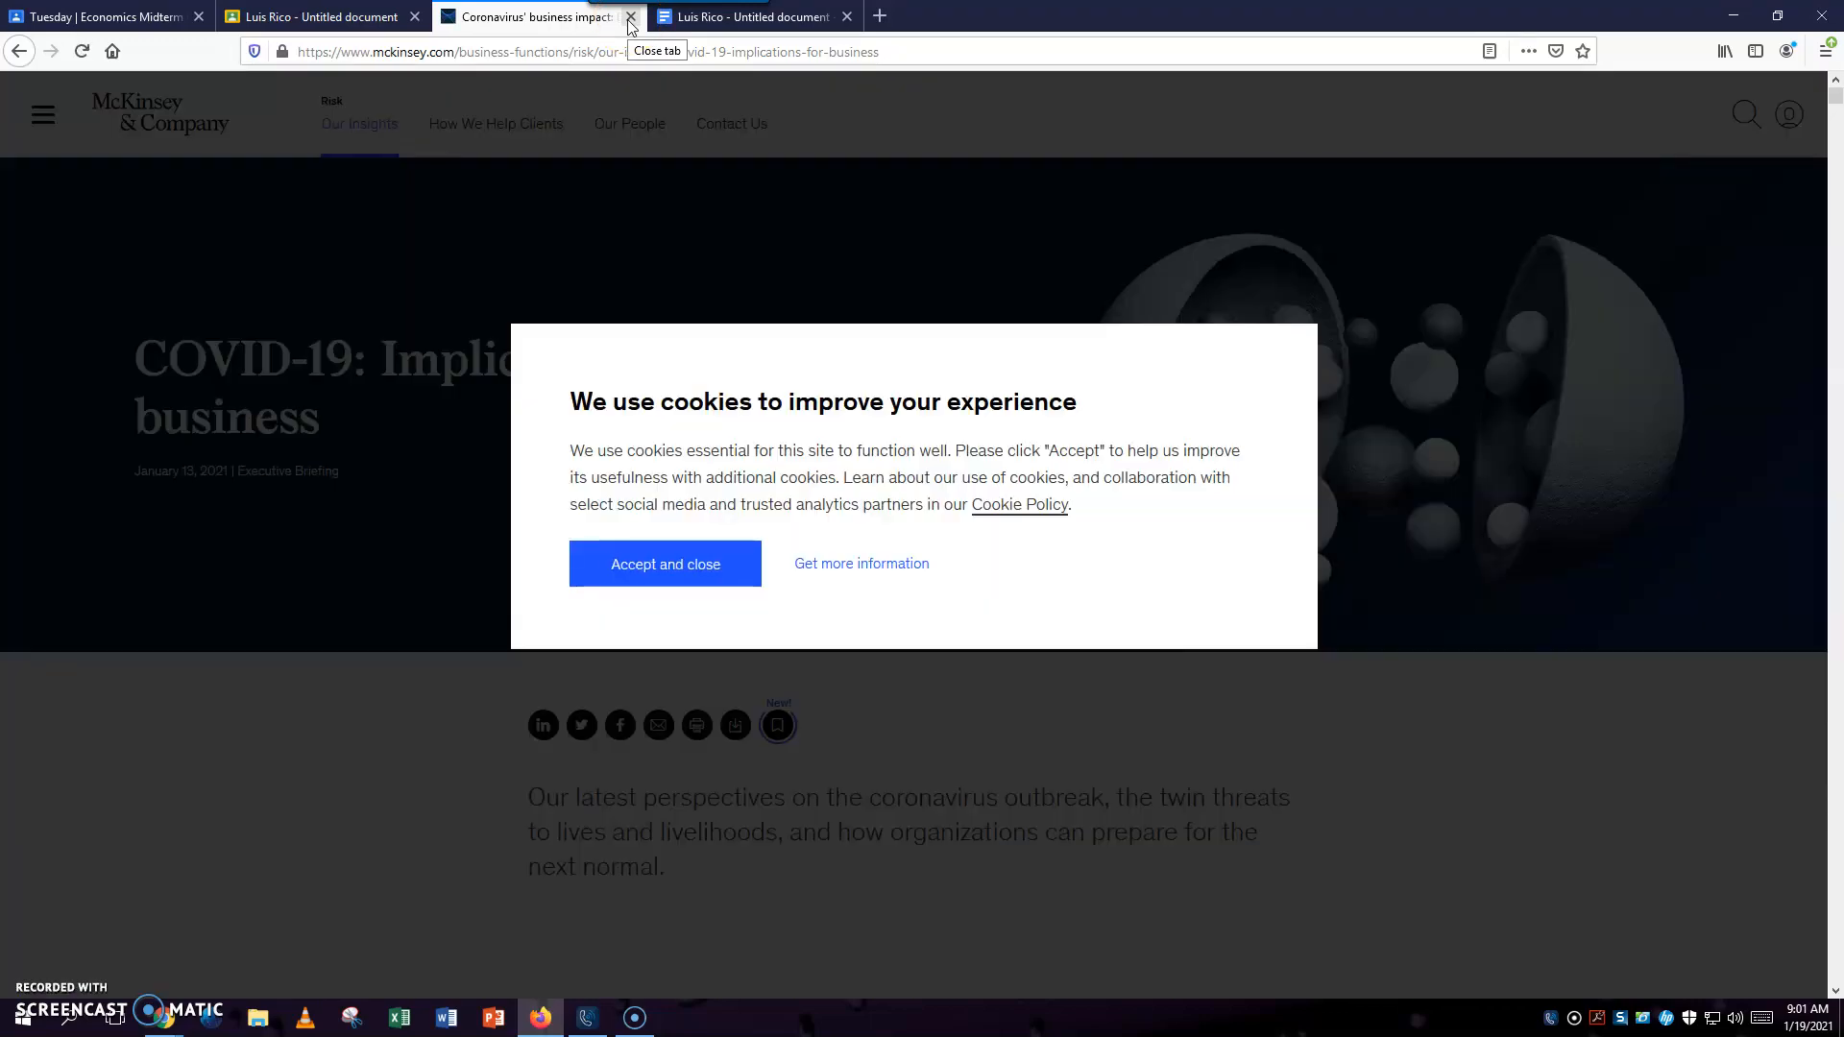
pyautogui.click(629, 18)
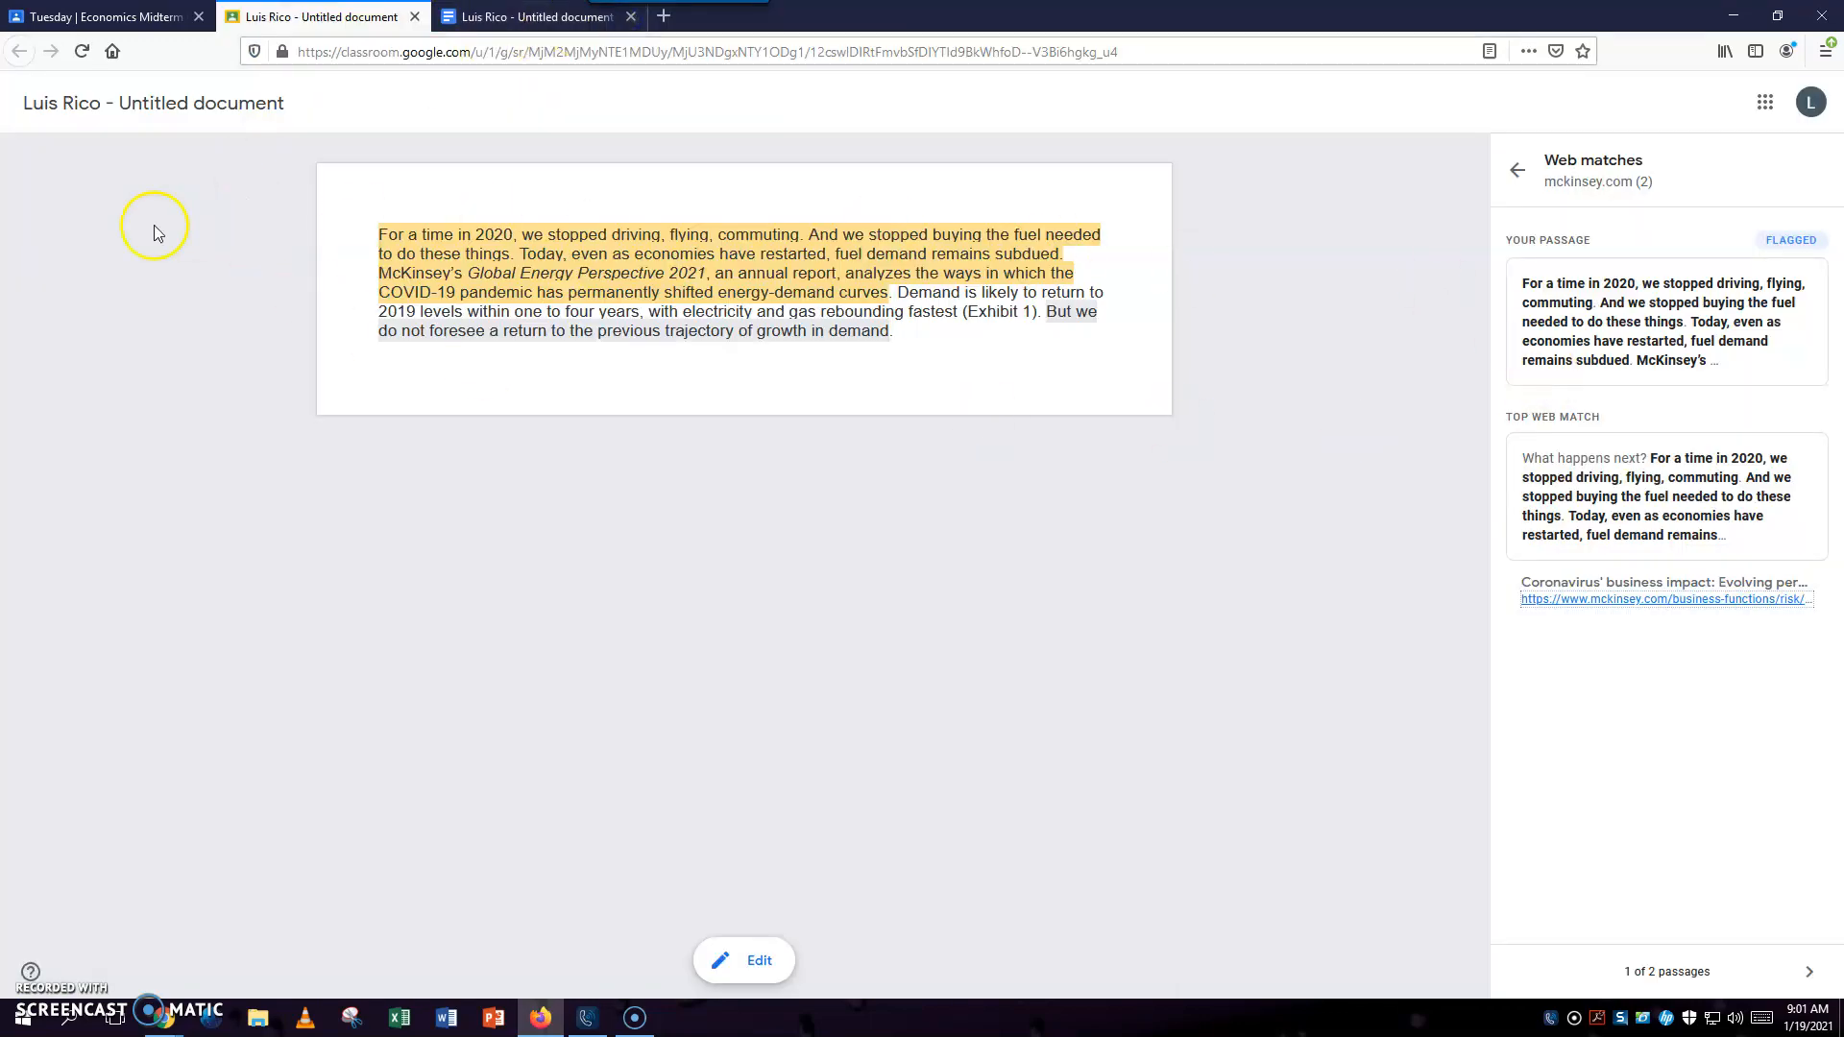
pyautogui.click(1518, 192)
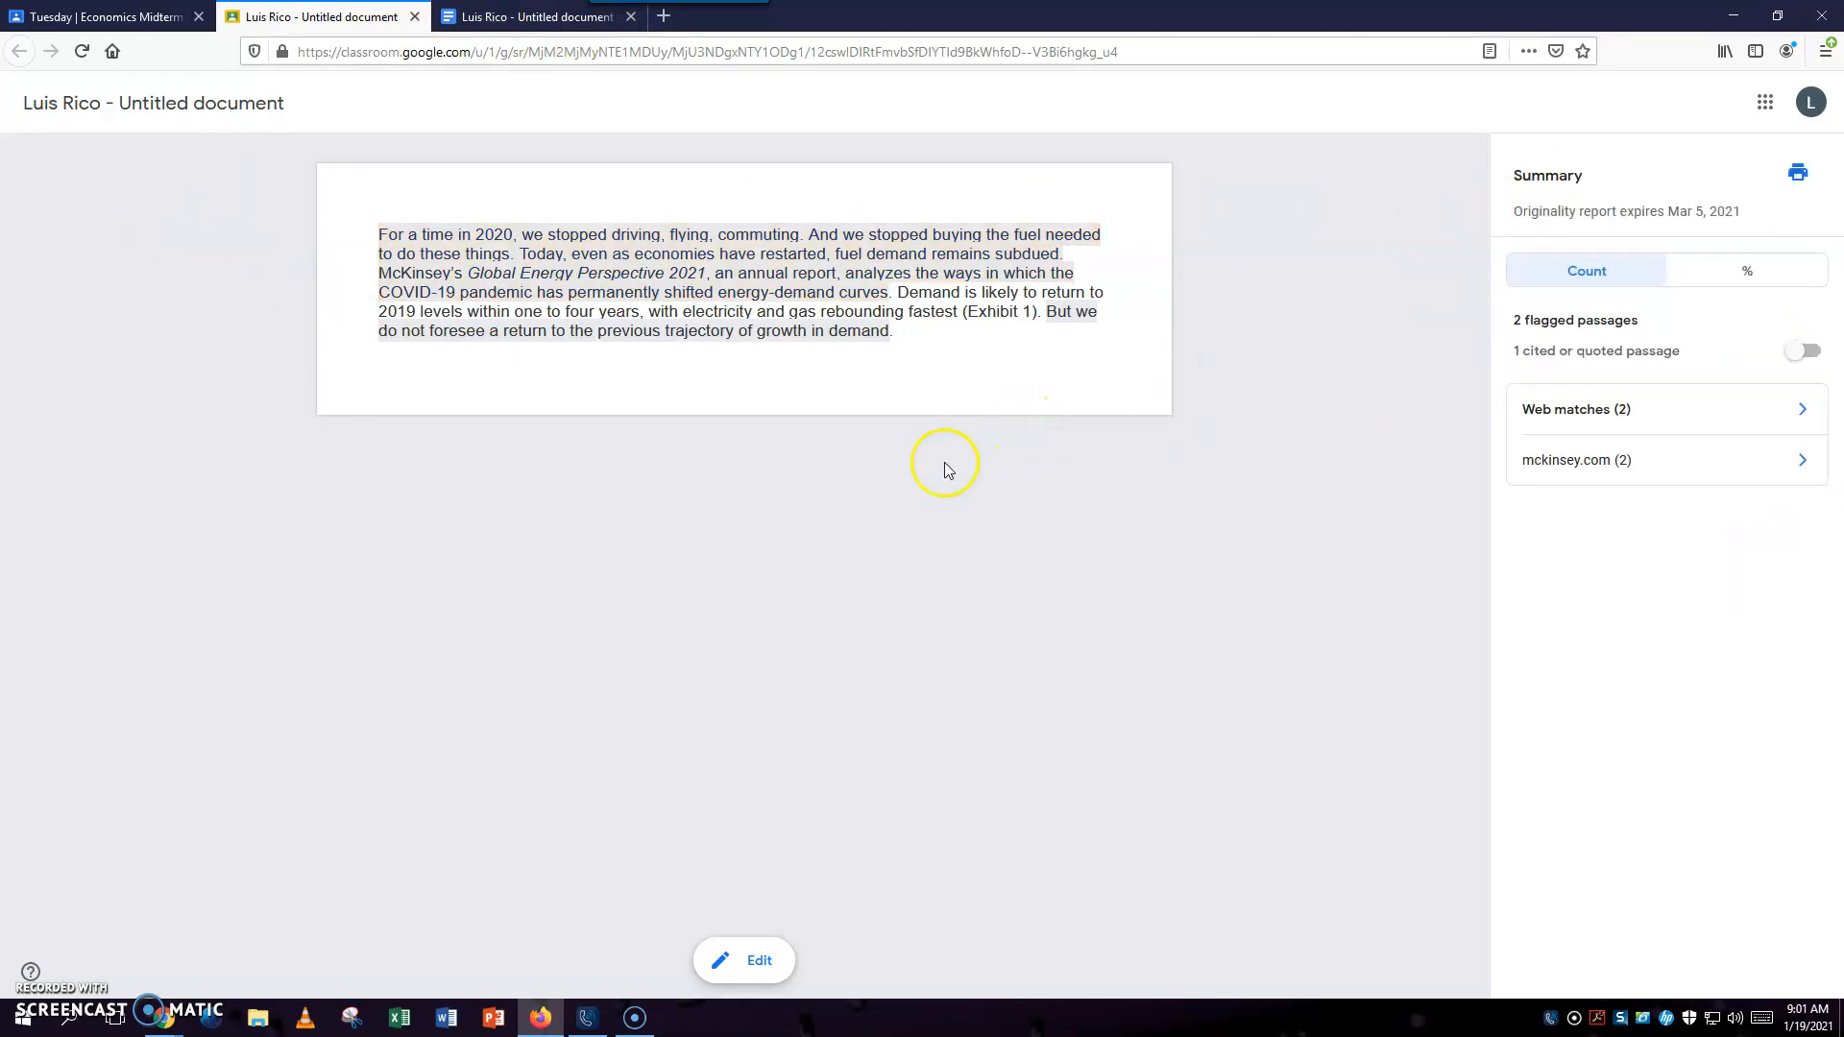
# - Return to the Economics Midterm Paper assignment and start turning in the student's work
pyautogui.click(140, 21)
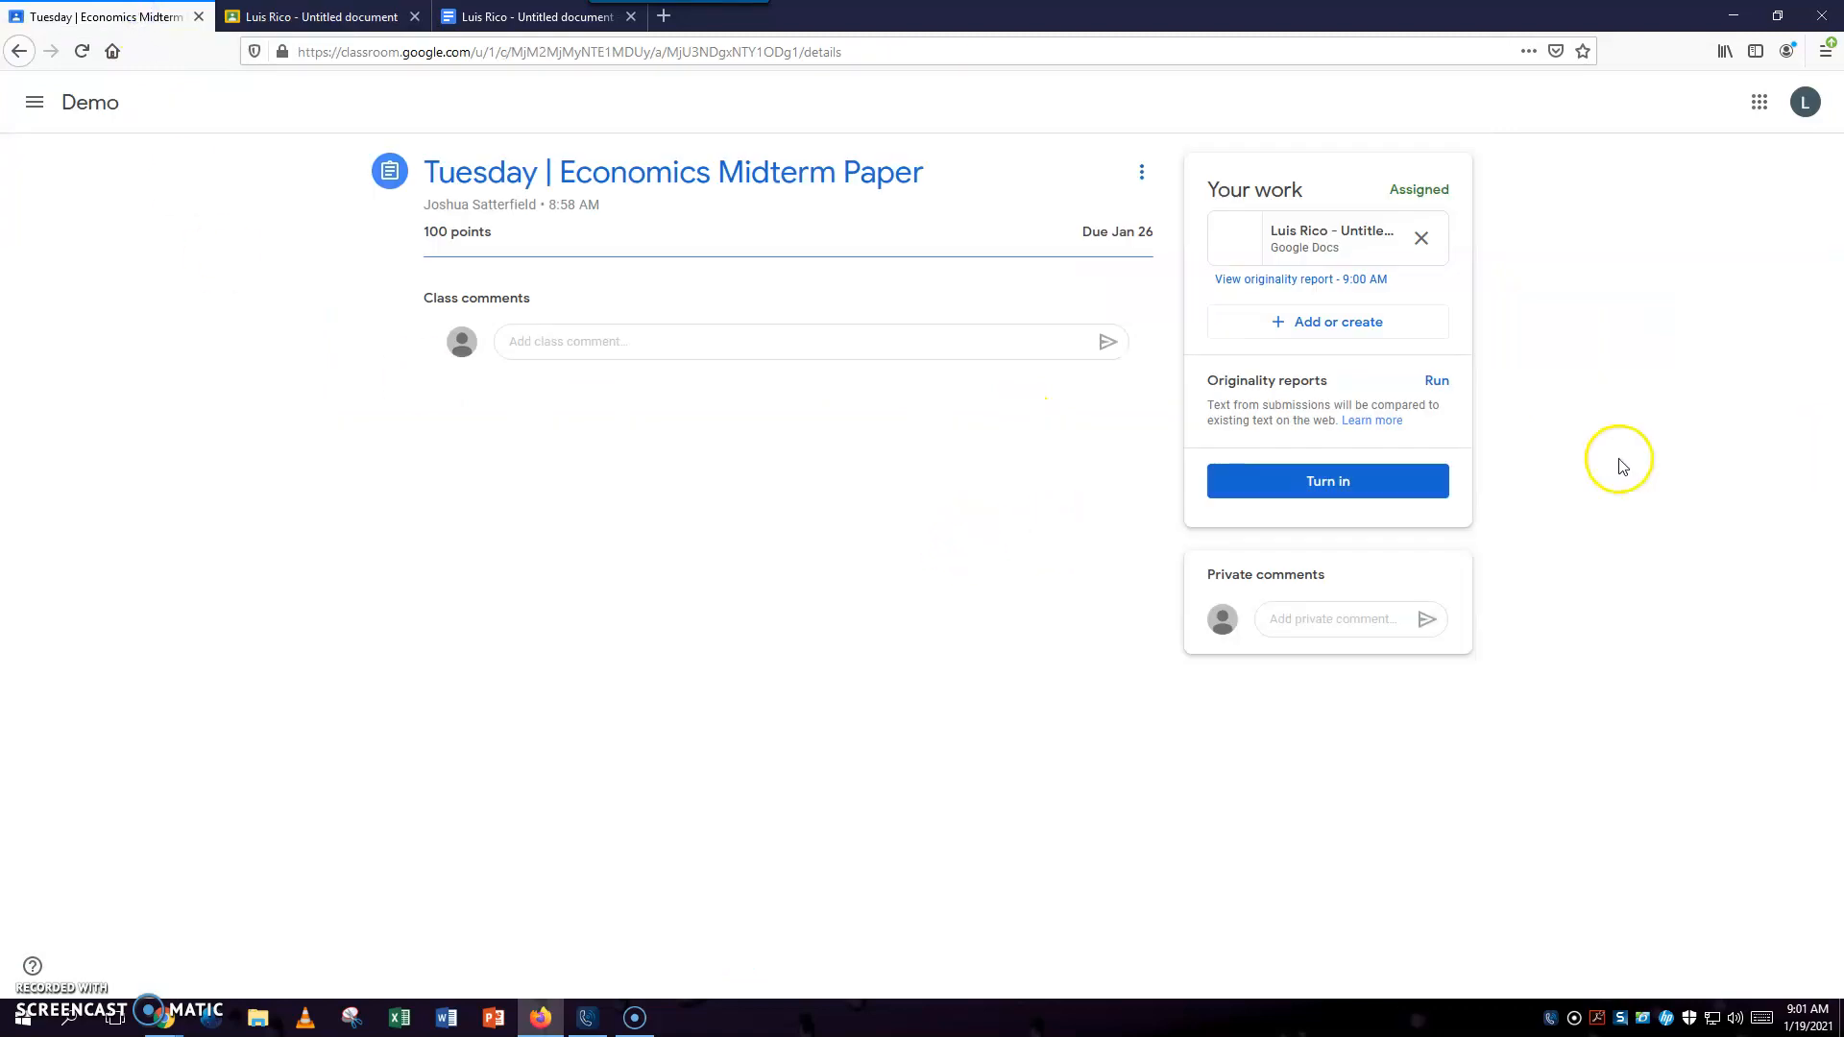
pyautogui.click(1304, 488)
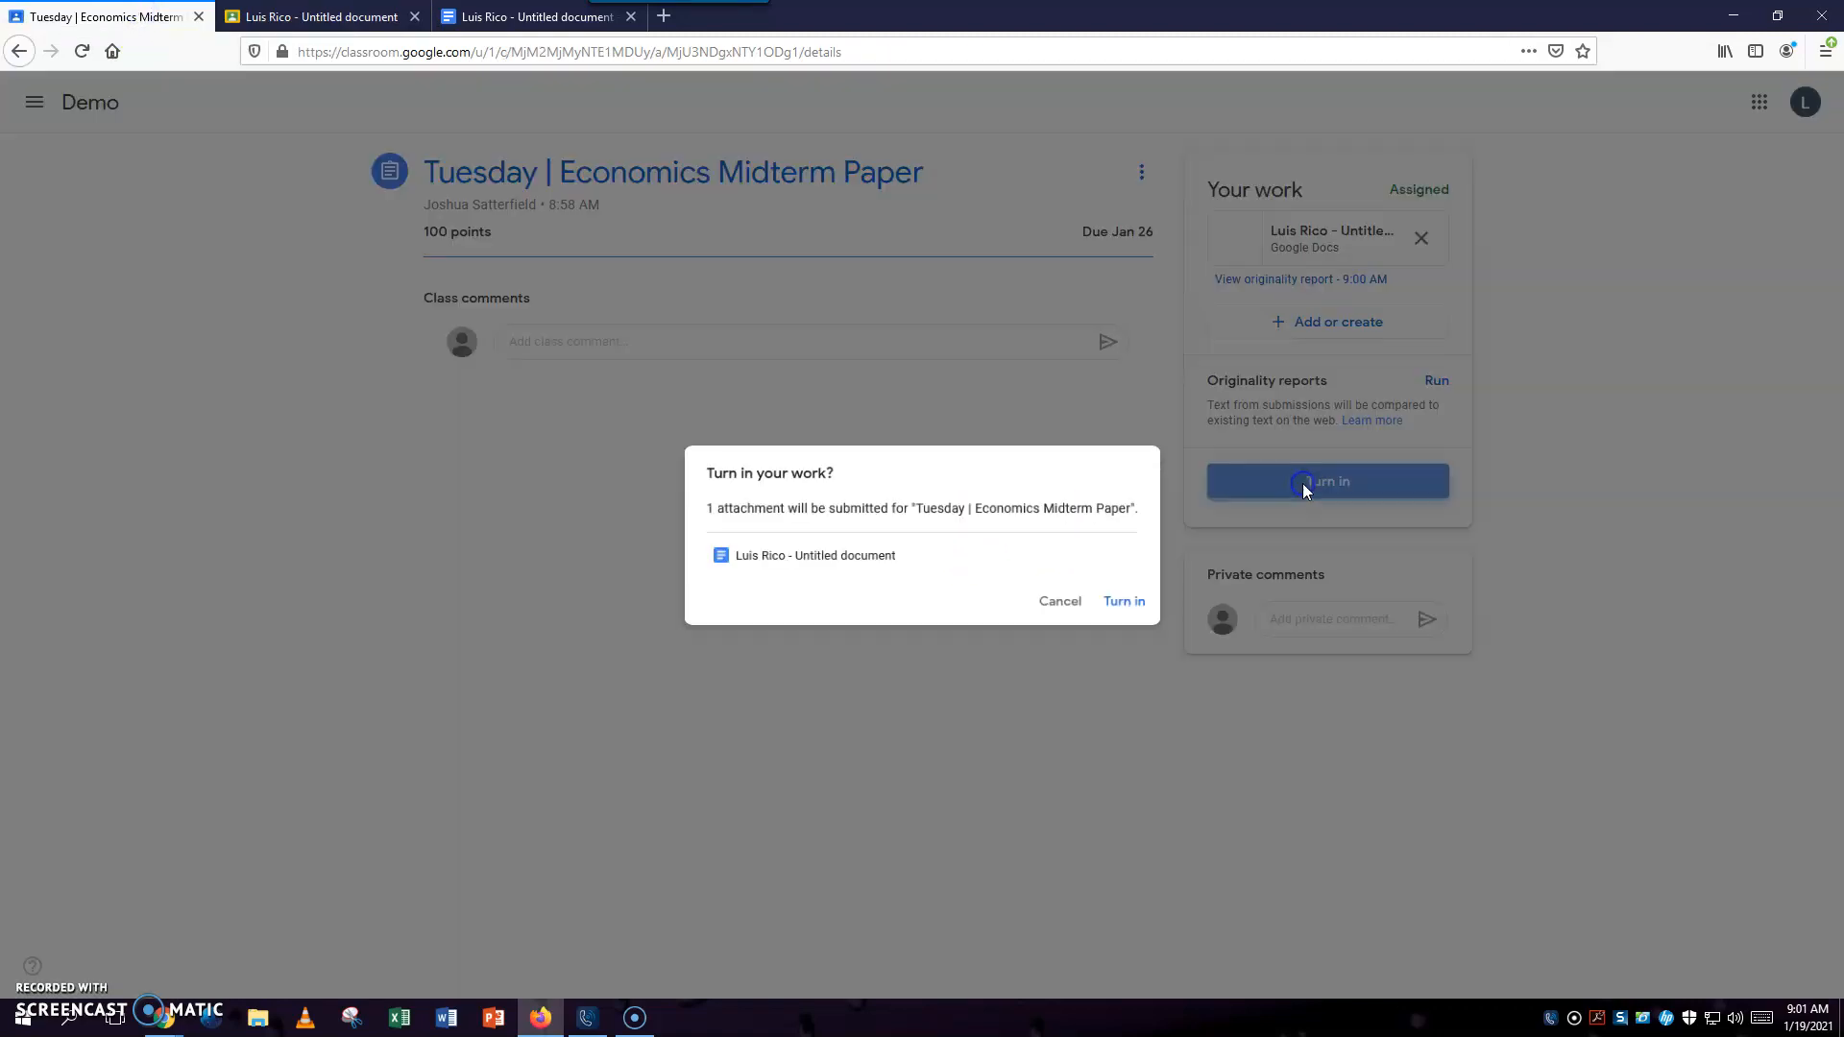